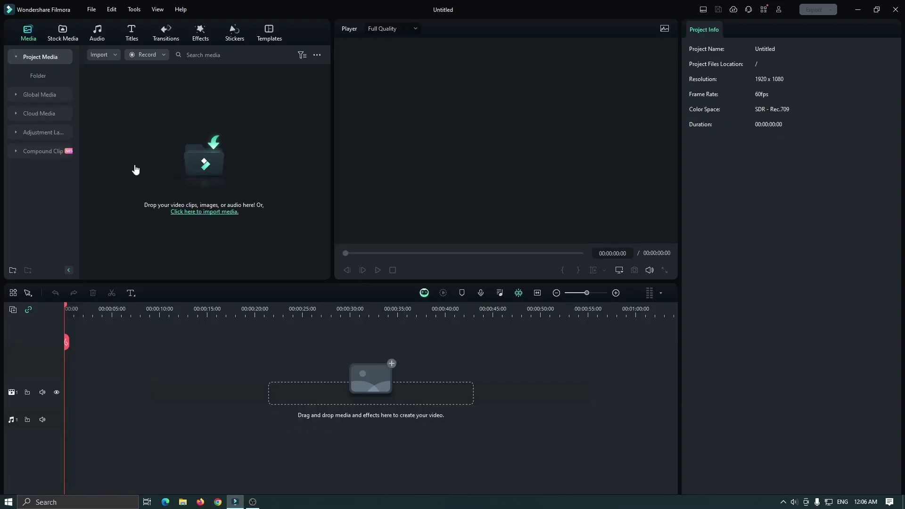
# - Add the Modern Gradient Media 08 background to the timeline, keeping 1920 x 1080 60fps project settings
pyautogui.click(66, 38)
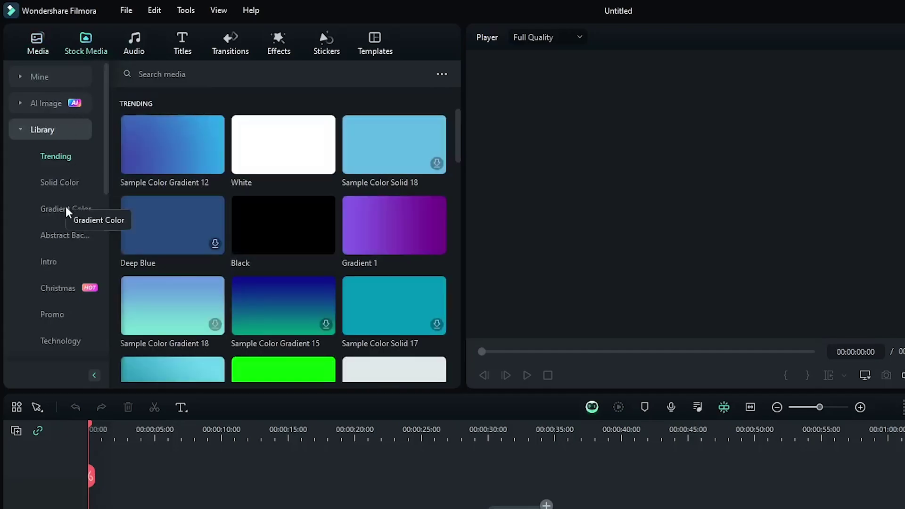
pyautogui.click(66, 208)
pyautogui.moveTo(273, 163); pyautogui.dragTo(95, 347)
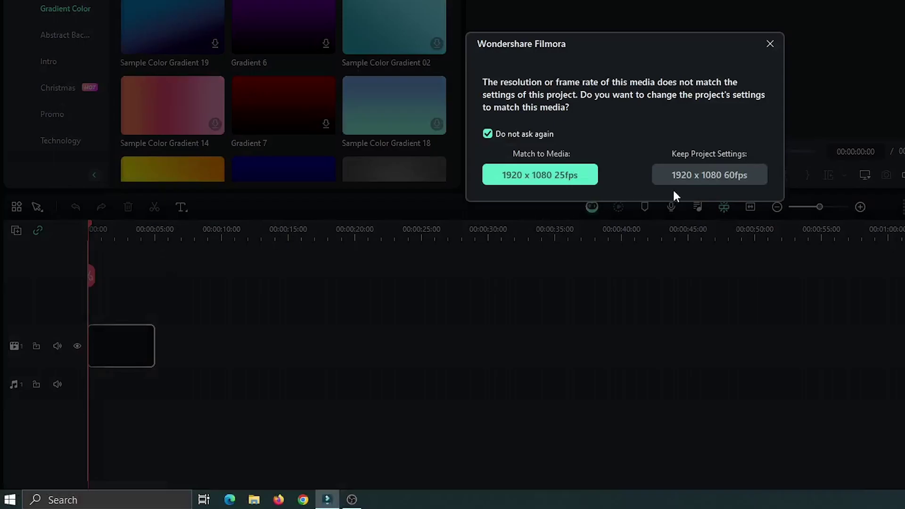
pyautogui.click(696, 180)
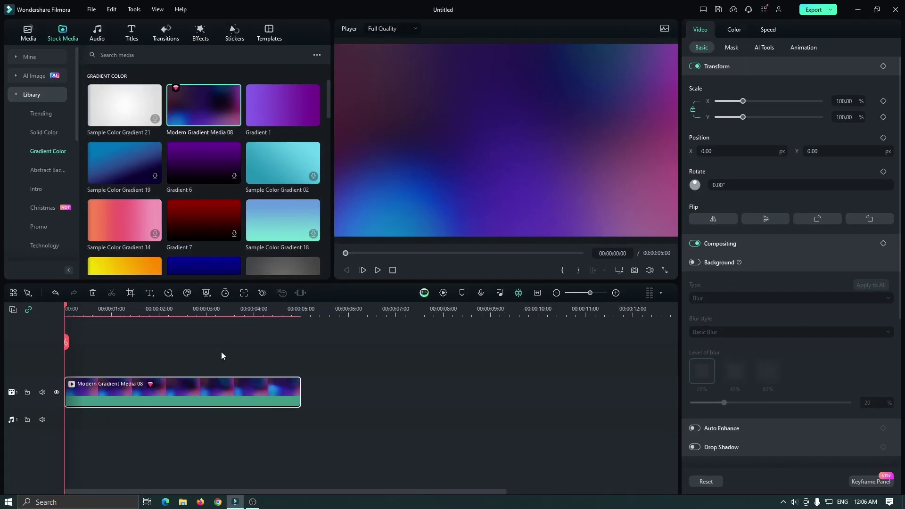
# - Add a Default Title above the gradient and change its text to ANIMATION
pyautogui.click(131, 32)
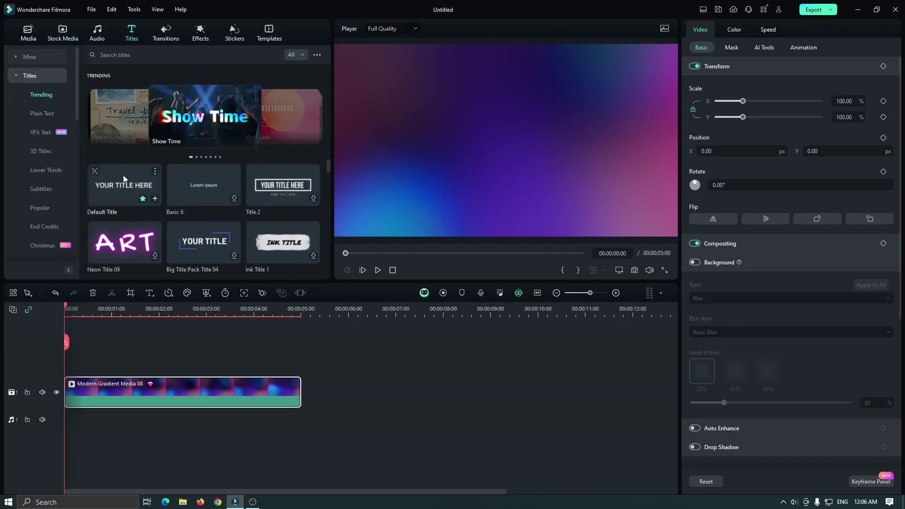
pyautogui.moveTo(124, 179); pyautogui.dragTo(131, 355)
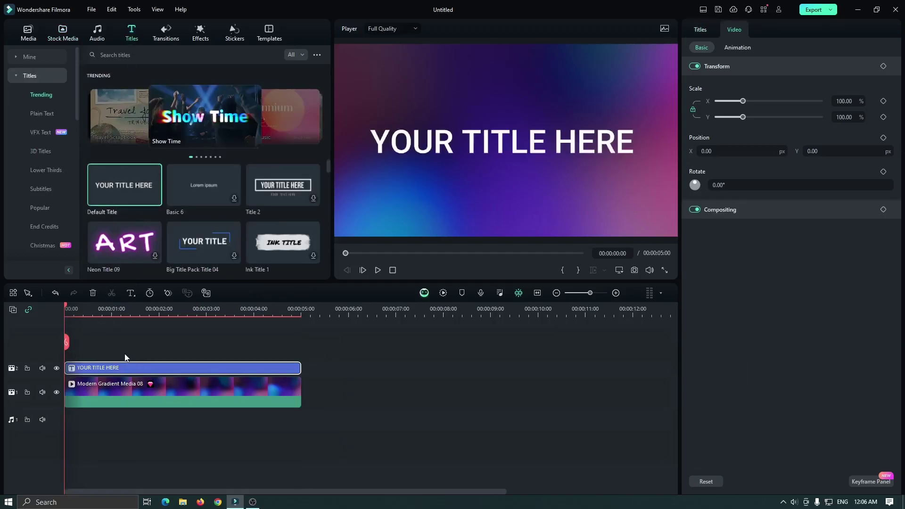
pyautogui.click(119, 314)
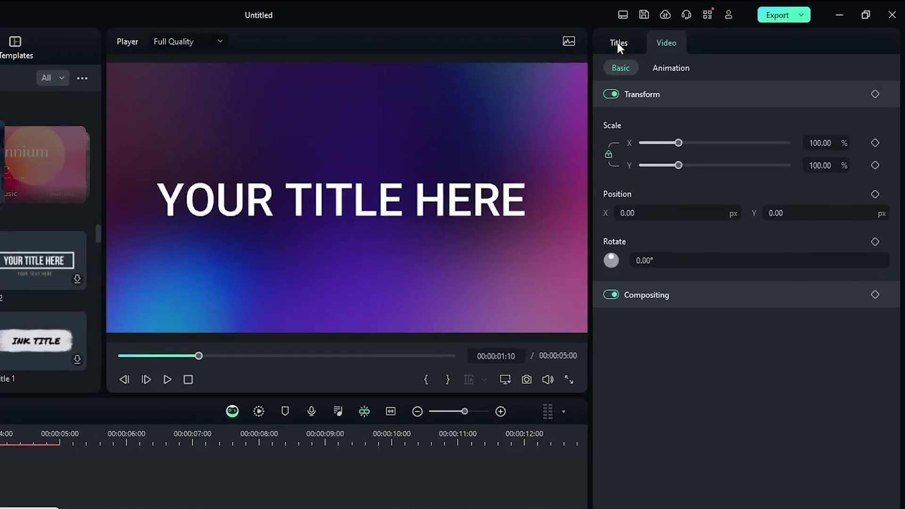
pyautogui.click(699, 27)
pyautogui.tripleClick(744, 89)
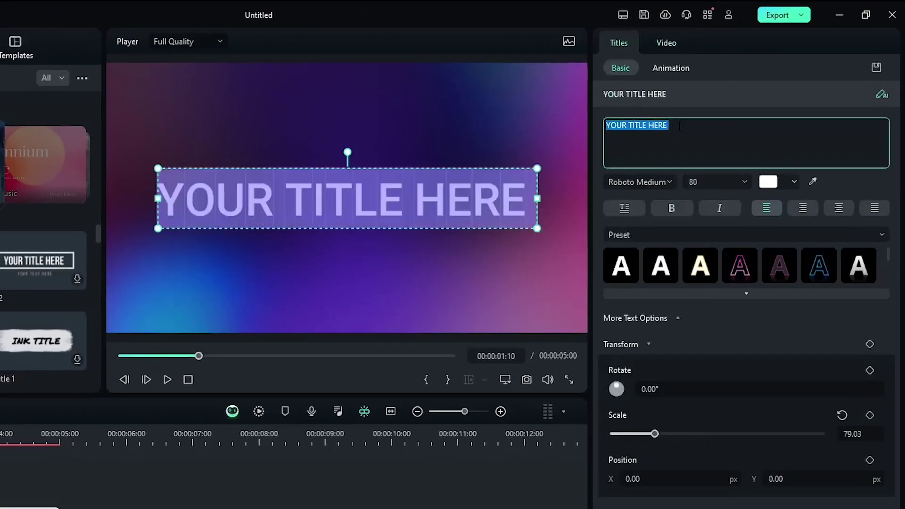
pyautogui.write('ANIMA')
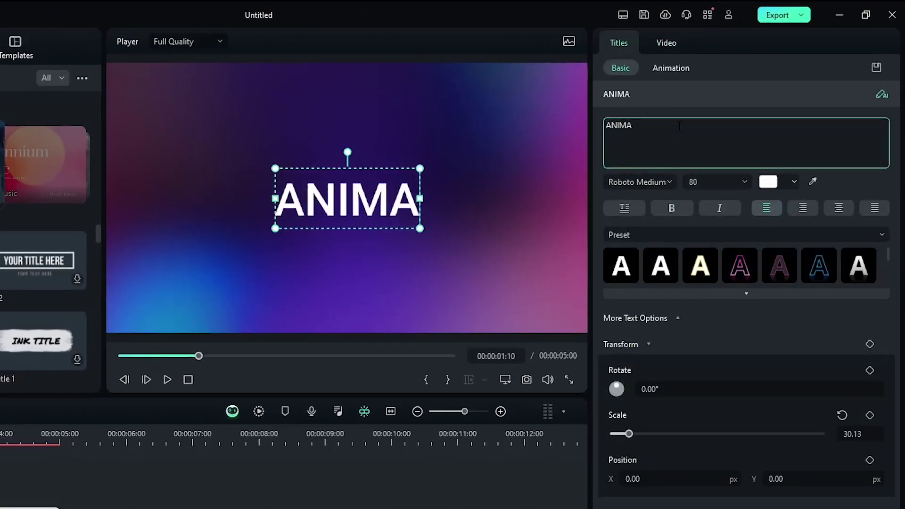
pyautogui.write('TION')
# - Set the ANIMATION title to Poppins ExtraBold at font size 120
pyautogui.hotkey('ctrl', 'a')
pyautogui.click(640, 180)
pyautogui.hotkey('ctrl', 'a')
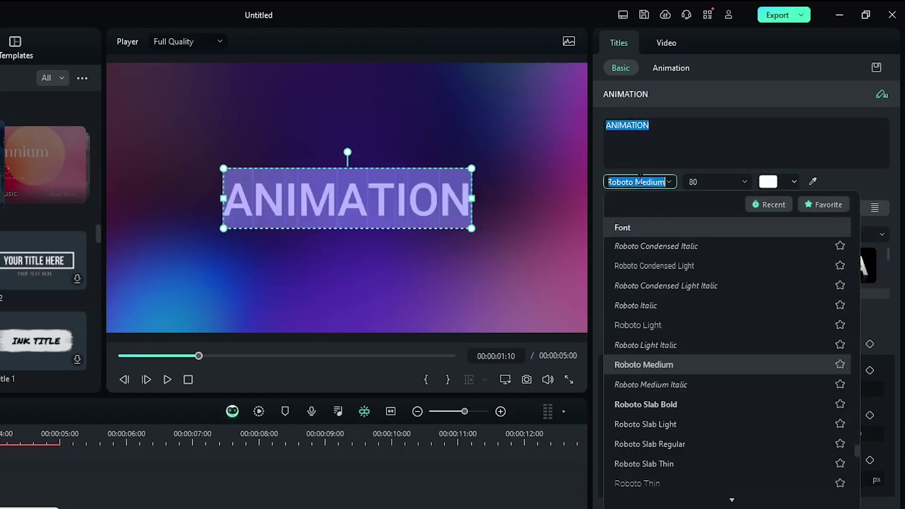
pyautogui.write('o')
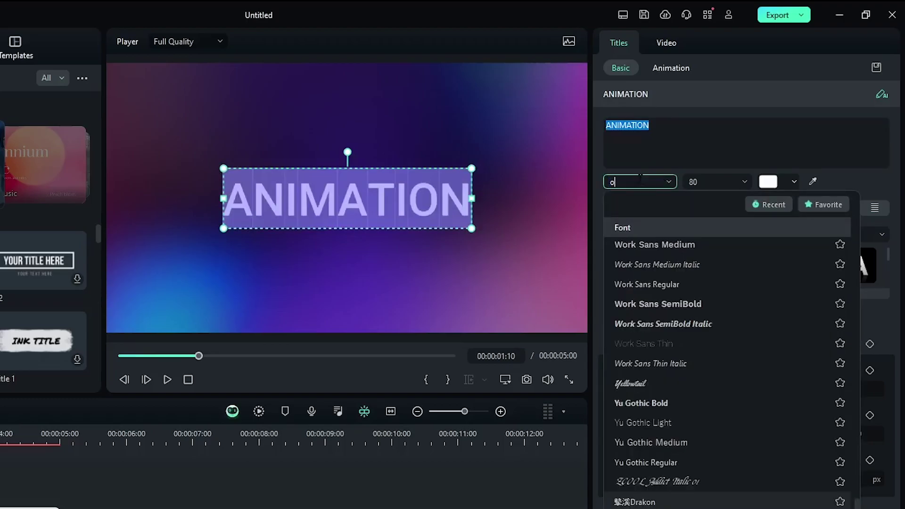
pyautogui.click(655, 303)
pyautogui.doubleClick(695, 182)
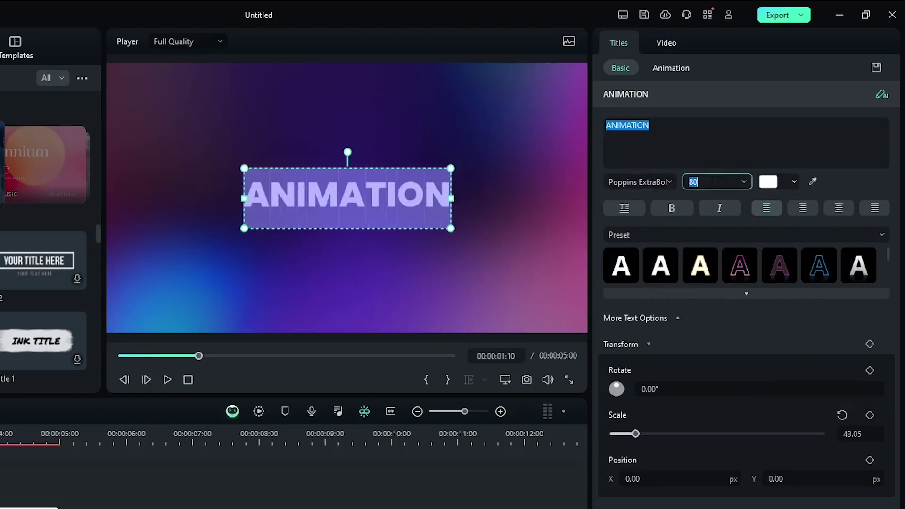
pyautogui.write('120')
pyautogui.press('Return')
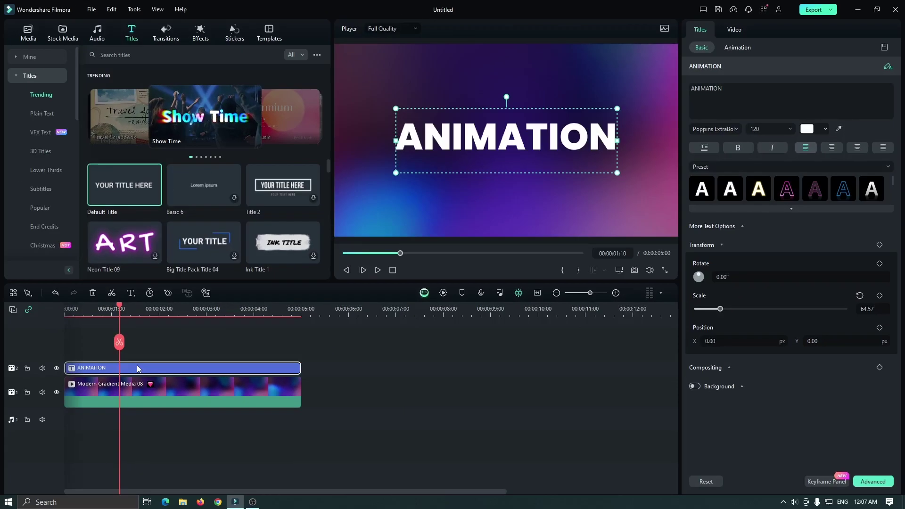
# - Duplicate the ANIMATION title onto a new top track and hide that track
pyautogui.hotkey('ctrl', 'v')
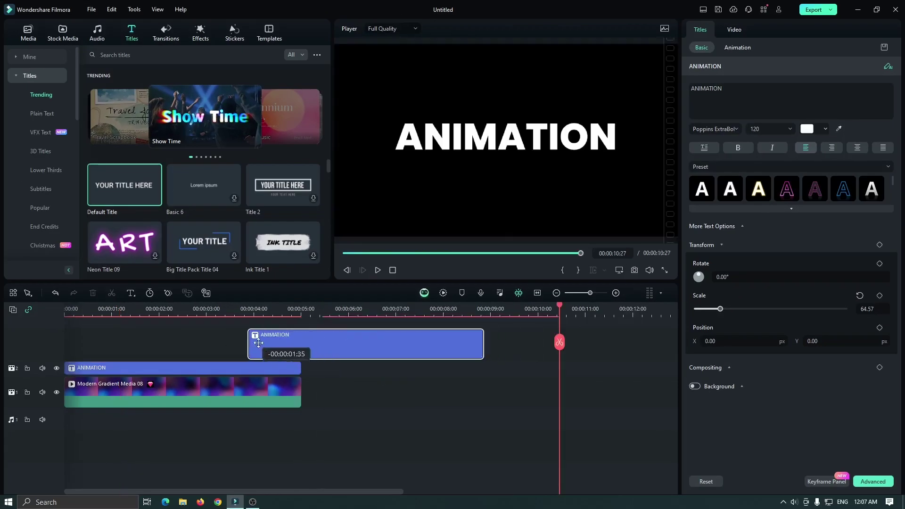
pyautogui.moveTo(330, 367); pyautogui.dragTo(82, 348)
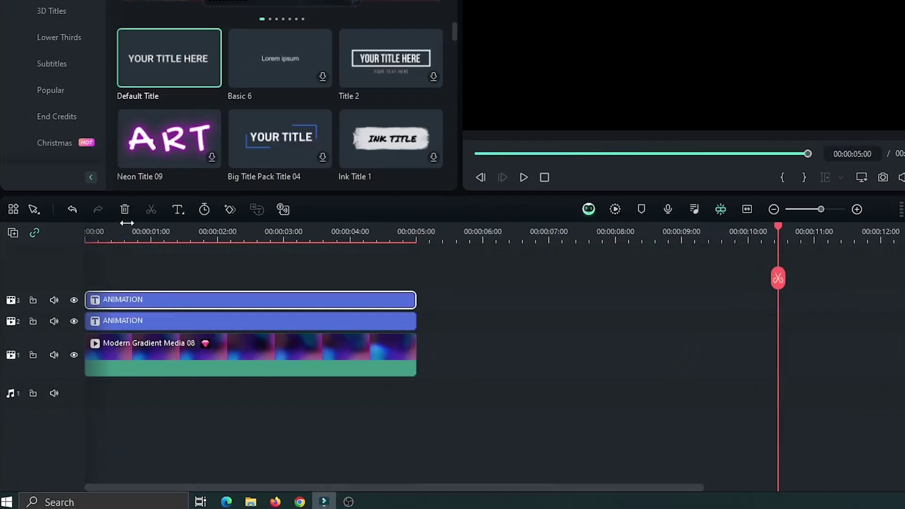
pyautogui.click(122, 263)
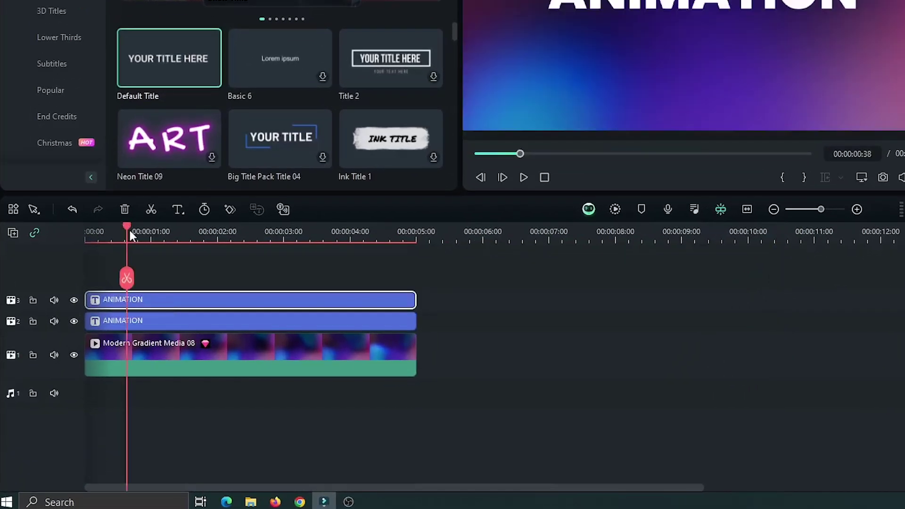
pyautogui.click(104, 234)
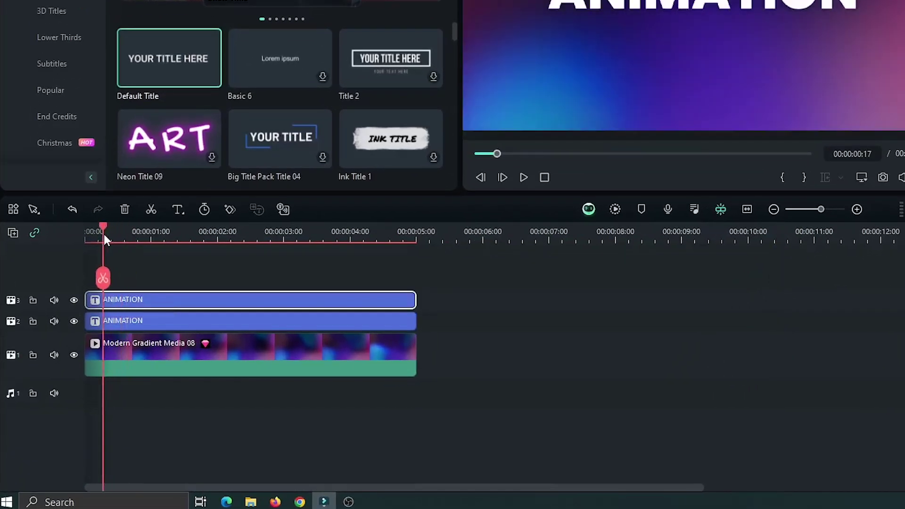
pyautogui.click(74, 300)
# - In advanced text editing, turn off fill and turn on outline for the lower ANIMATION title
pyautogui.click(136, 321)
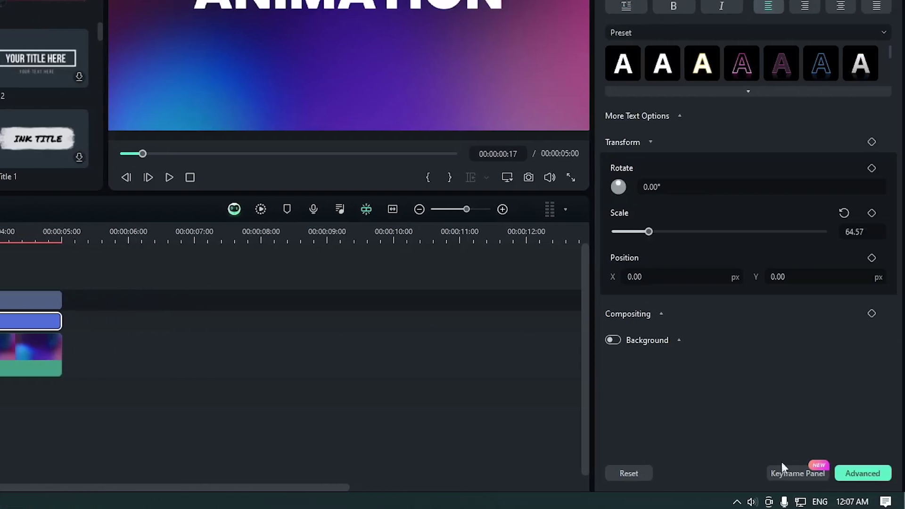
pyautogui.click(856, 474)
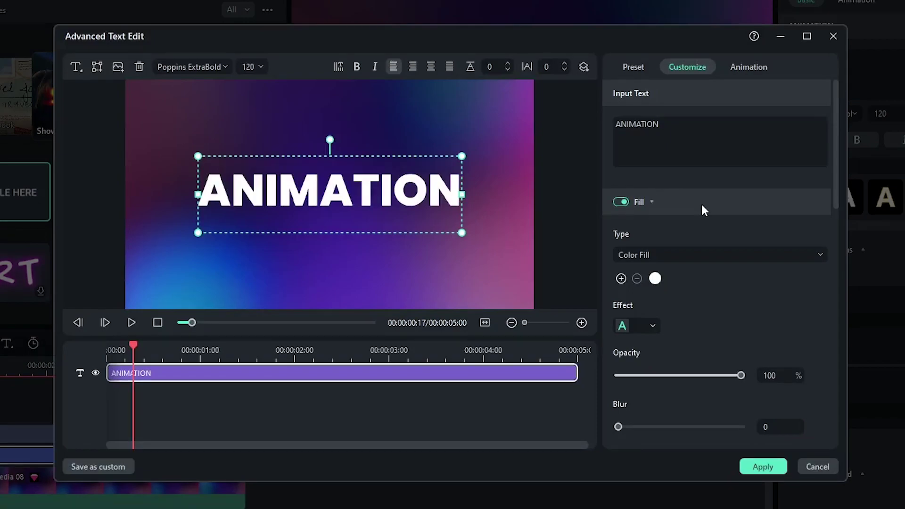
pyautogui.click(621, 202)
pyautogui.scroll(-2, 720, 241)
pyautogui.scroll(-3, 720, 240)
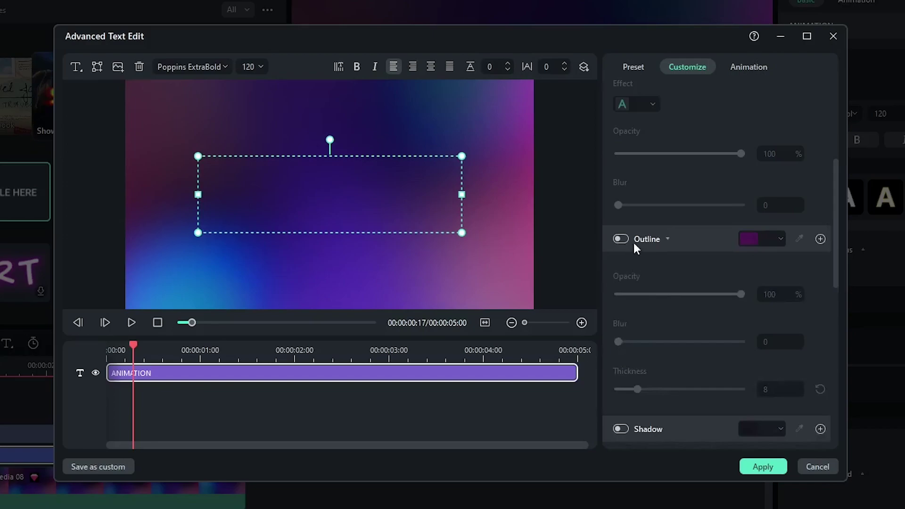
pyautogui.click(622, 239)
# - Make the outline white with thickness 1 and apply the changes
pyautogui.scroll(-2, 794, 189)
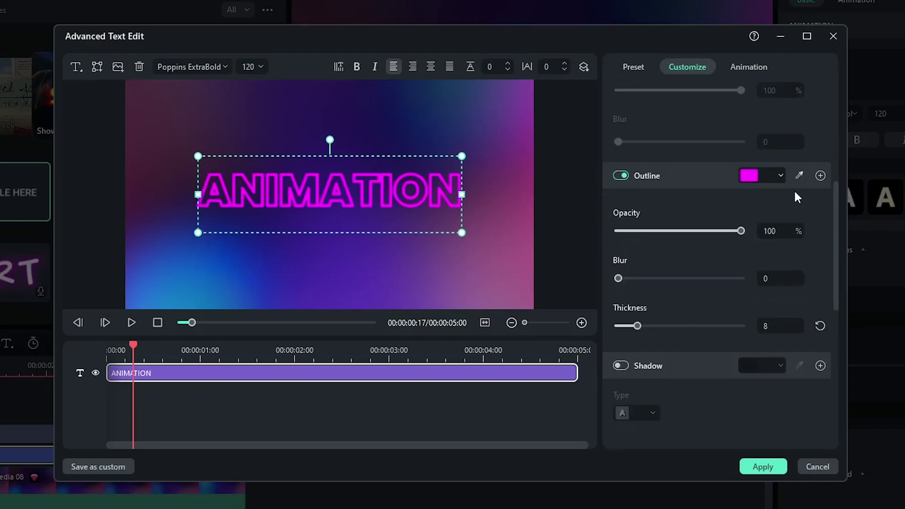
pyautogui.click(741, 178)
pyautogui.click(841, 262)
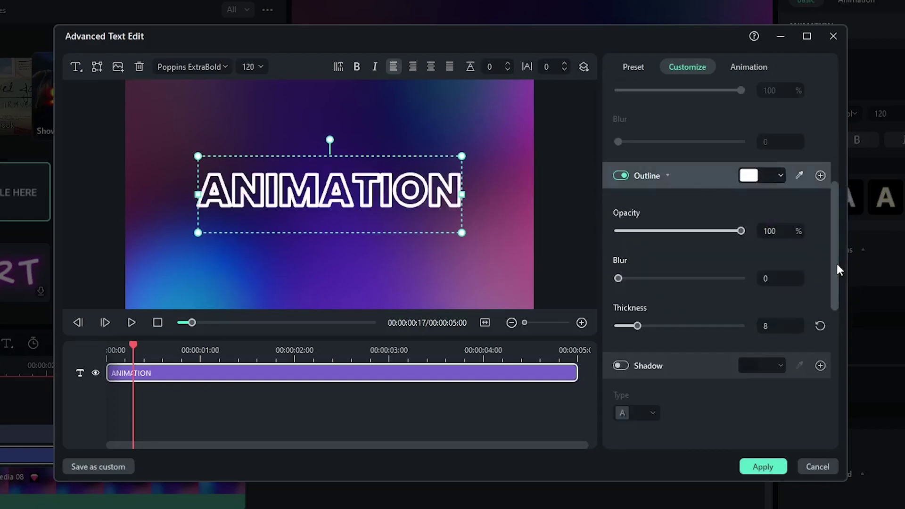
pyautogui.click(778, 321)
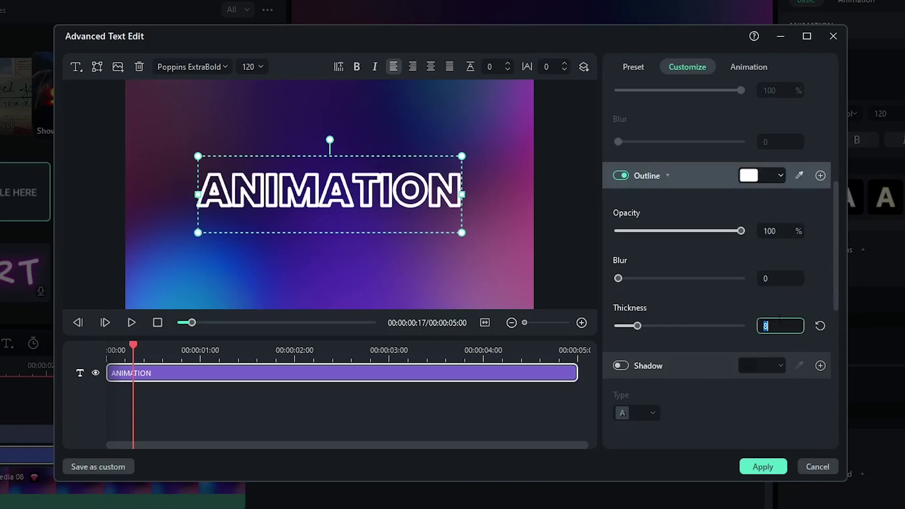
pyautogui.write('1')
pyautogui.press('Return')
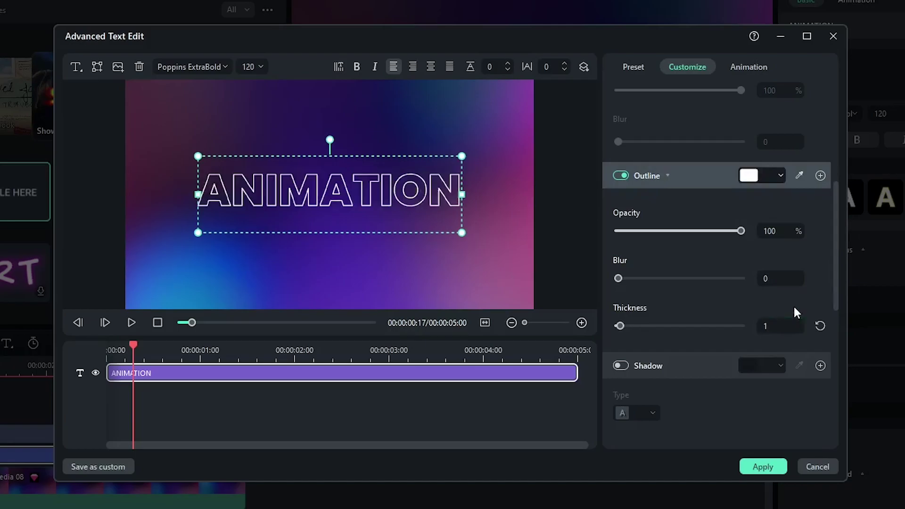
pyautogui.click(763, 467)
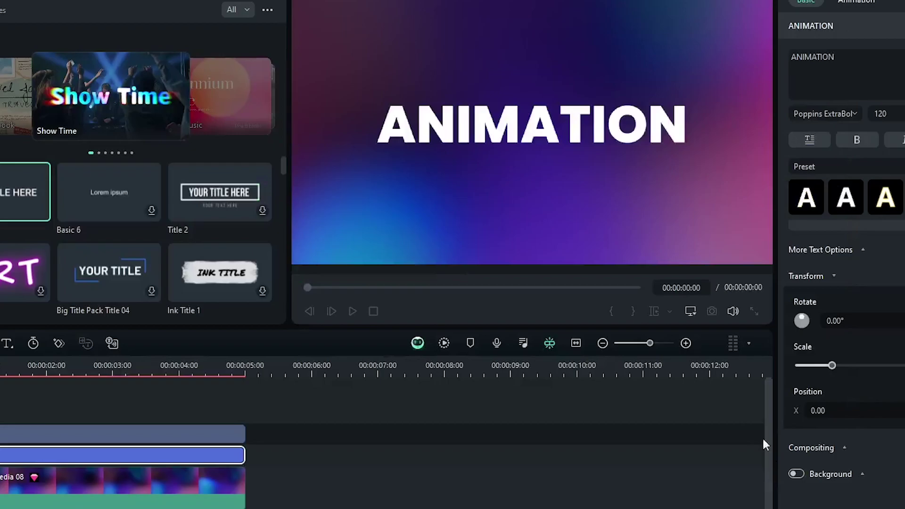
# - Unhide the top track and turn the outline title into a compound clip named Outline
pyautogui.scroll(1, 166, 312)
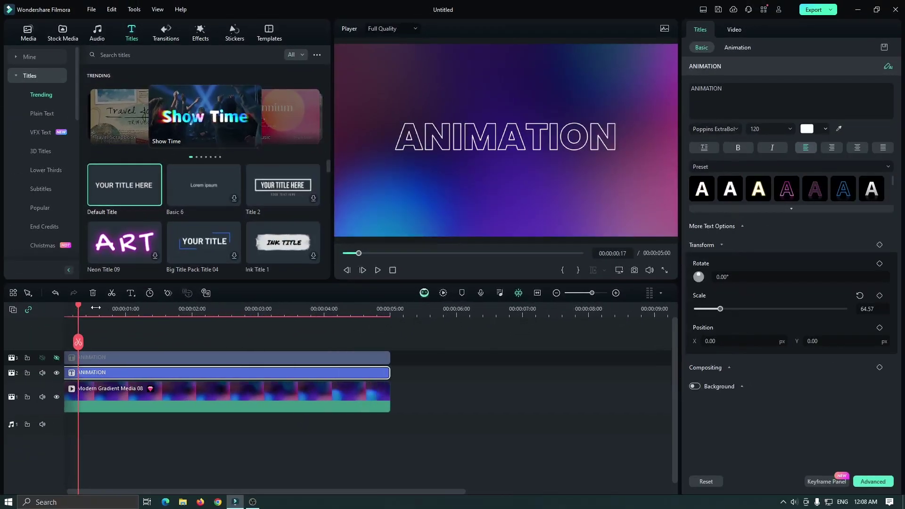
pyautogui.moveTo(81, 307); pyautogui.dragTo(41, 310)
pyautogui.moveTo(92, 372)
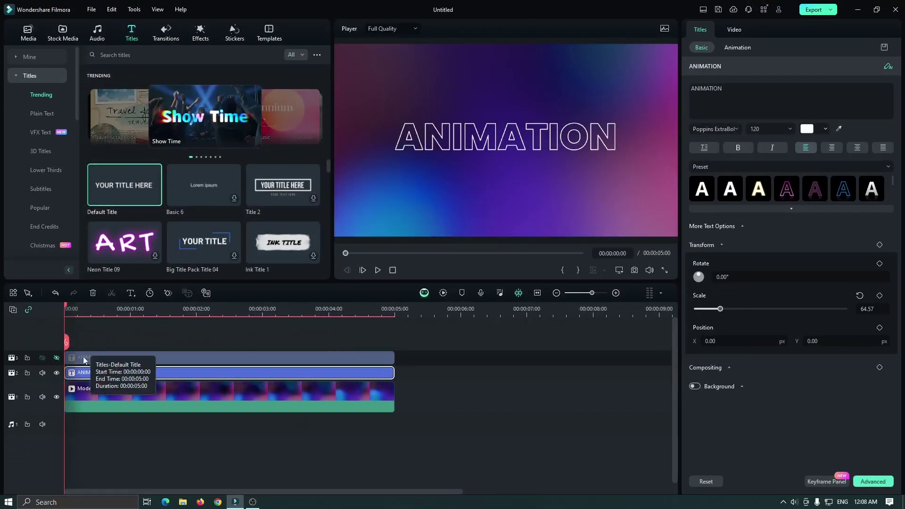
pyautogui.click(57, 358)
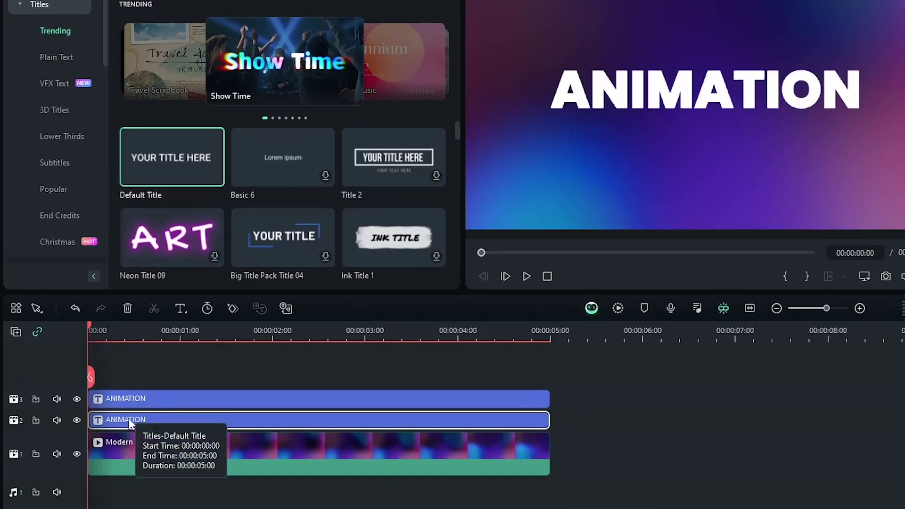
pyautogui.rightClick(128, 418)
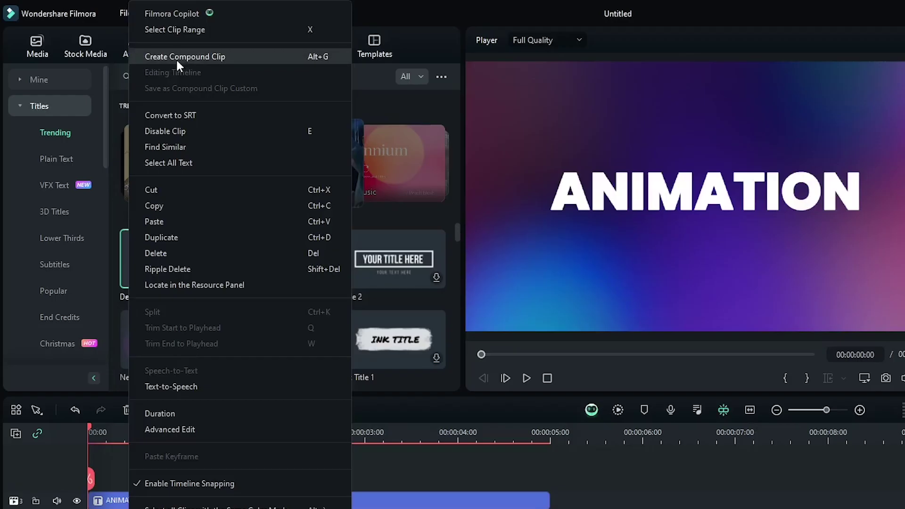
pyautogui.click(176, 58)
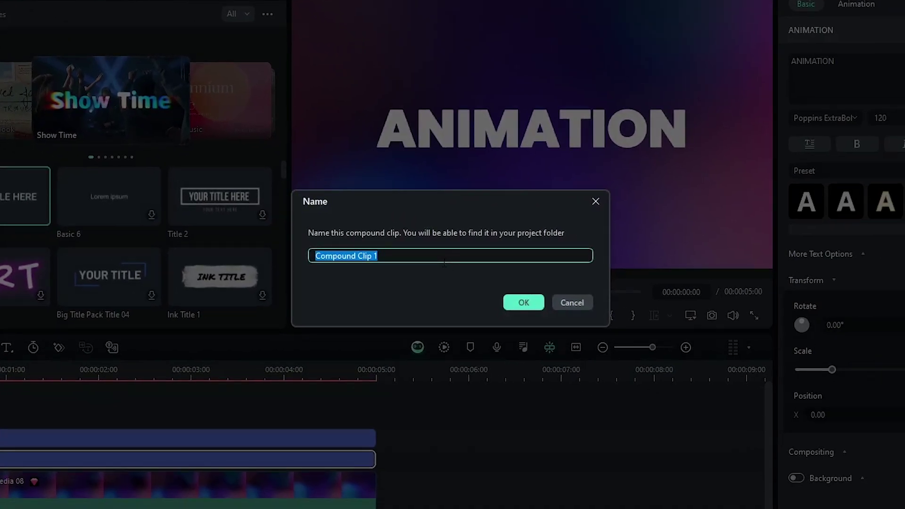
pyautogui.write('Outline')
pyautogui.click(515, 296)
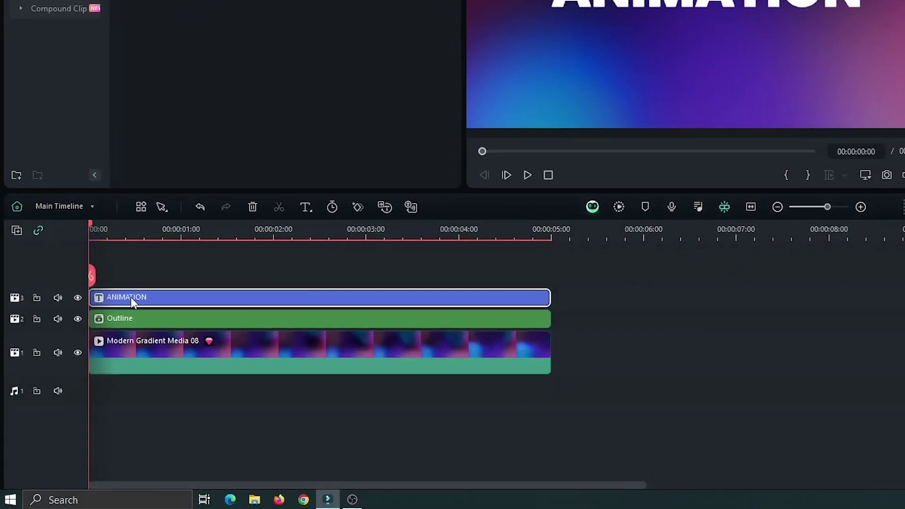
# - Turn the filled ANIMATION title into a compound clip named Fill
pyautogui.rightClick(131, 297)
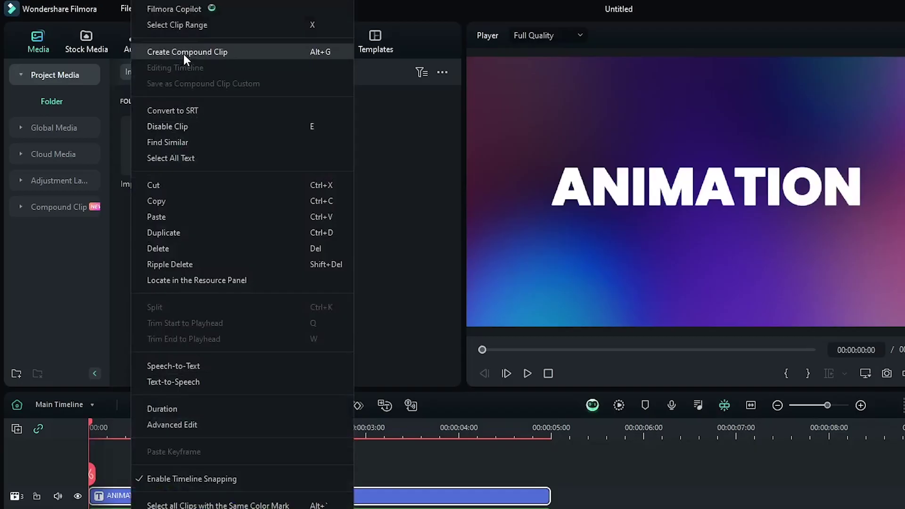
pyautogui.click(183, 52)
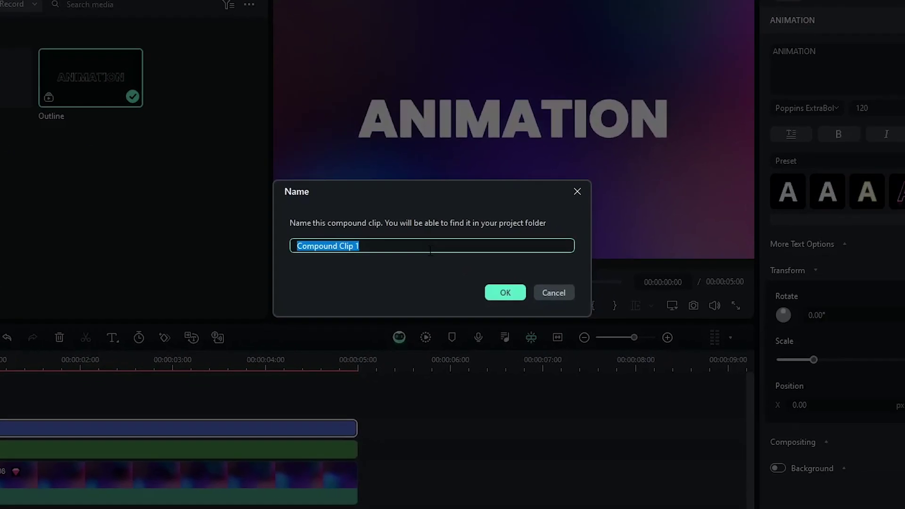
pyautogui.write('Fill')
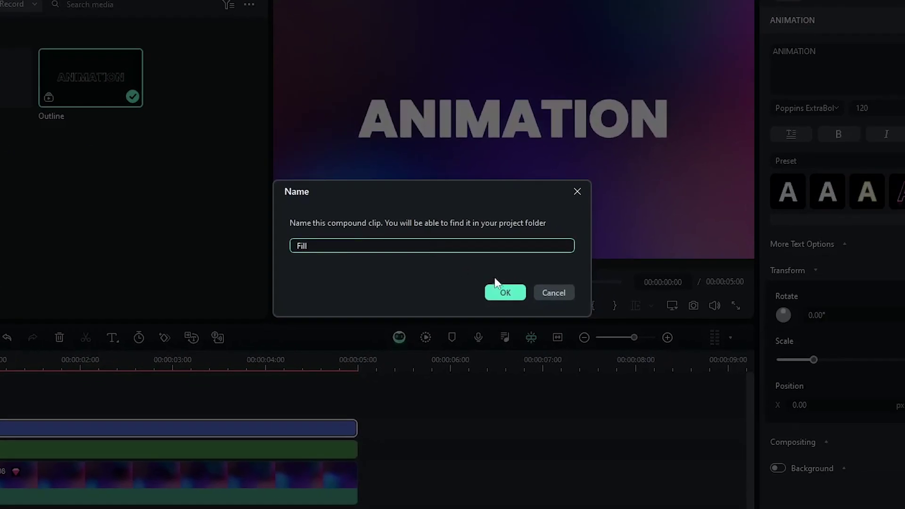
pyautogui.click(494, 288)
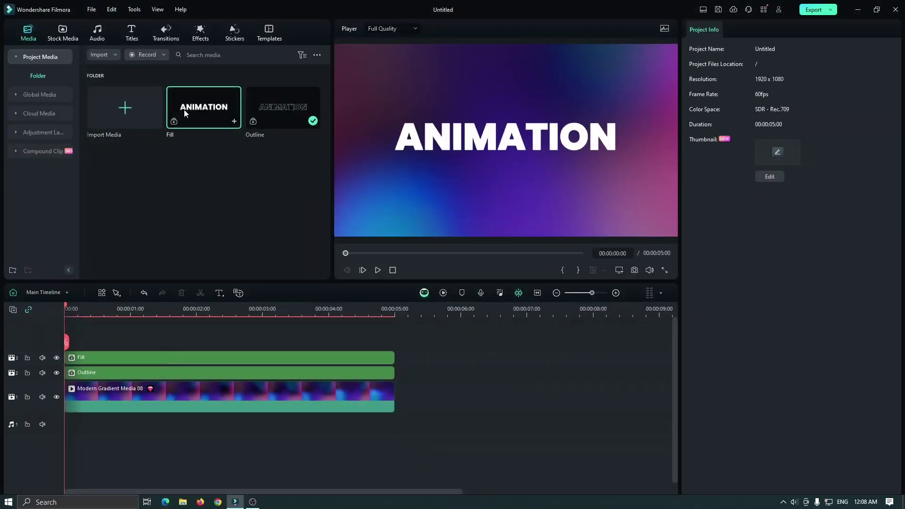
# - Apply the Crop effect to the Outline clip and hide the Fill track
pyautogui.click(199, 37)
pyautogui.click(147, 56)
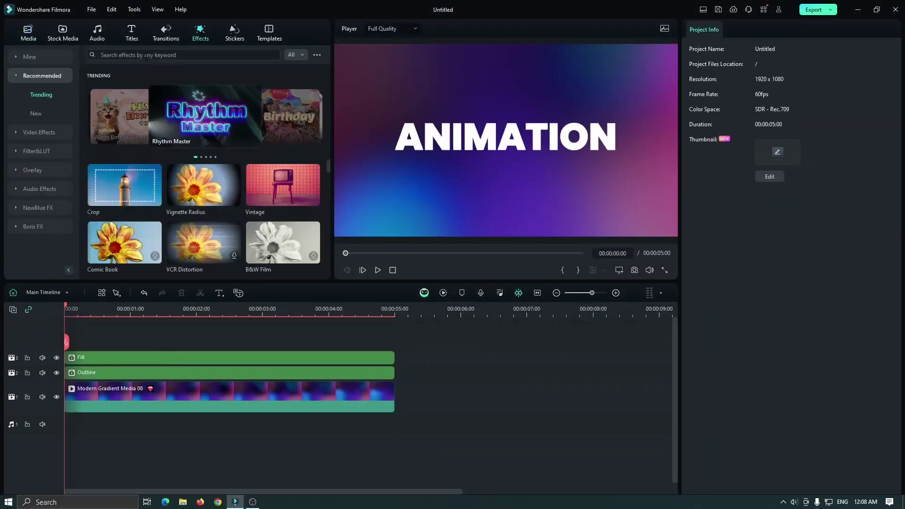
pyautogui.write('crop')
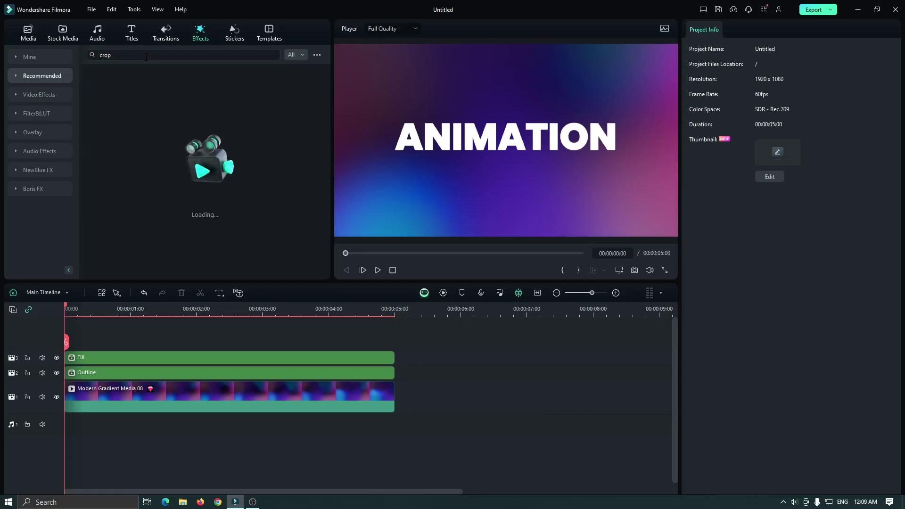
pyautogui.moveTo(112, 87)
pyautogui.mouseDown()
pyautogui.moveTo(81, 375)
pyautogui.moveTo(101, 373)
pyautogui.mouseUp()
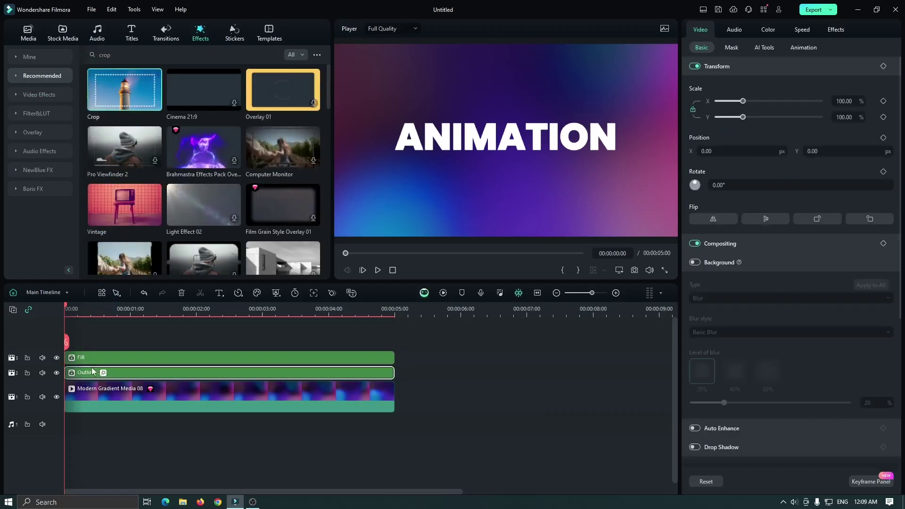
pyautogui.click(56, 358)
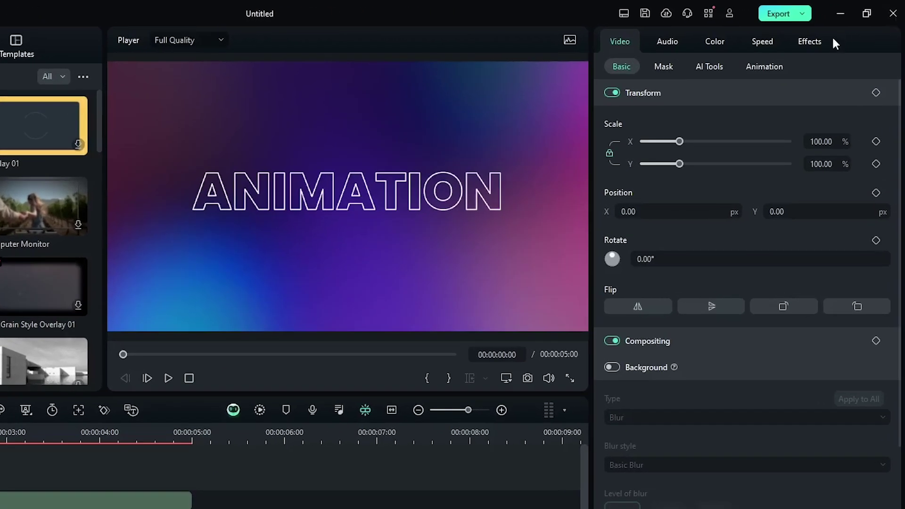
# - Keyframe the Outline clip's Right crop from 90 at the start to 10 at frame 30, then preview the wipe
pyautogui.click(837, 32)
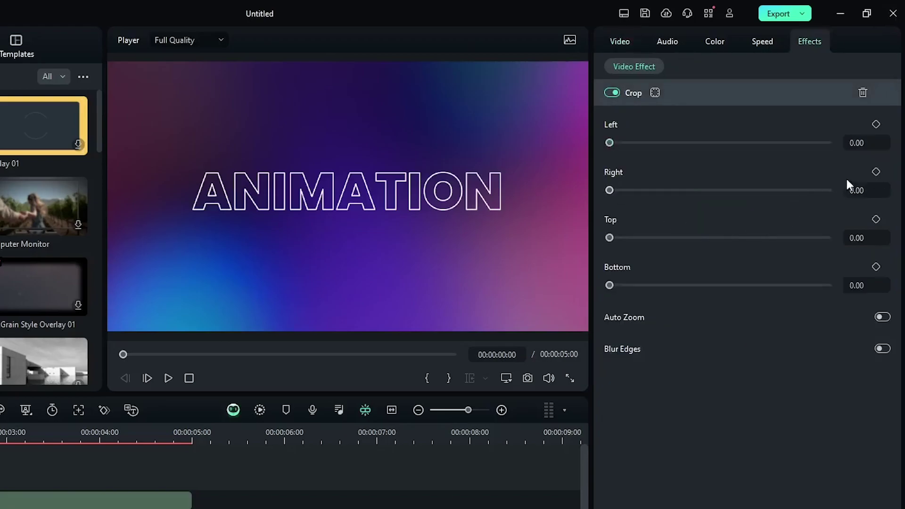
pyautogui.click(876, 171)
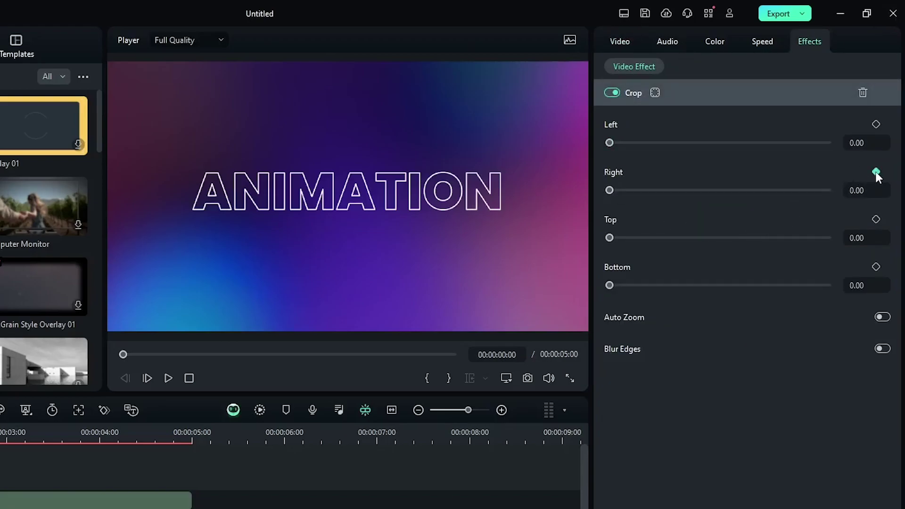
pyautogui.click(860, 190)
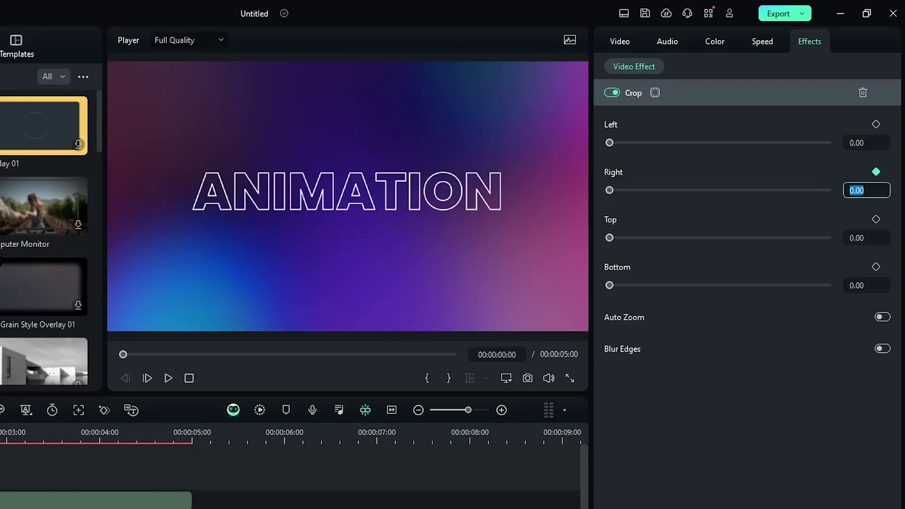
pyautogui.write('10')
pyautogui.press('Return')
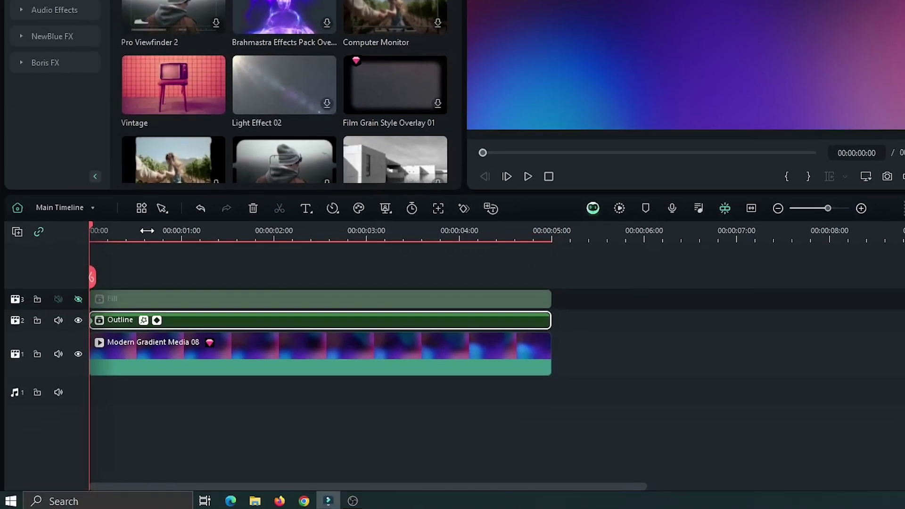
pyautogui.click(250, 226)
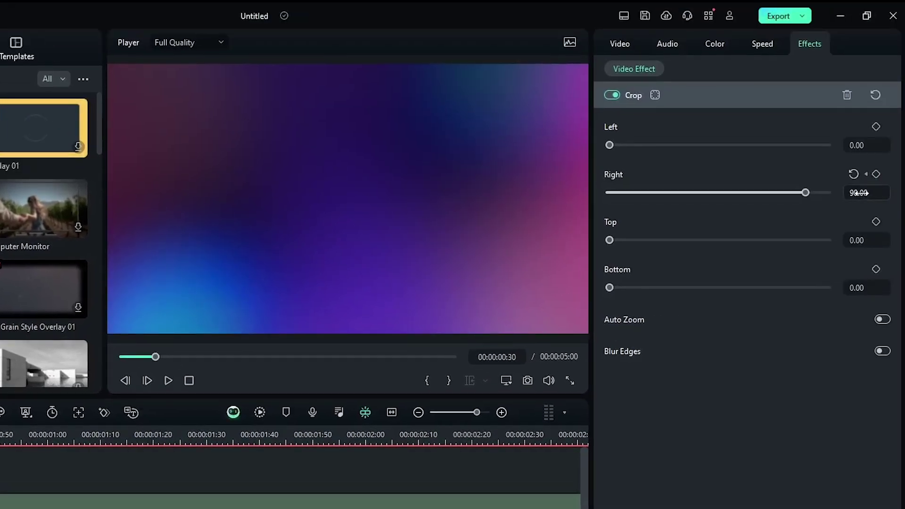
pyautogui.click(859, 193)
pyautogui.write('10')
pyautogui.press('Return')
pyautogui.click(168, 380)
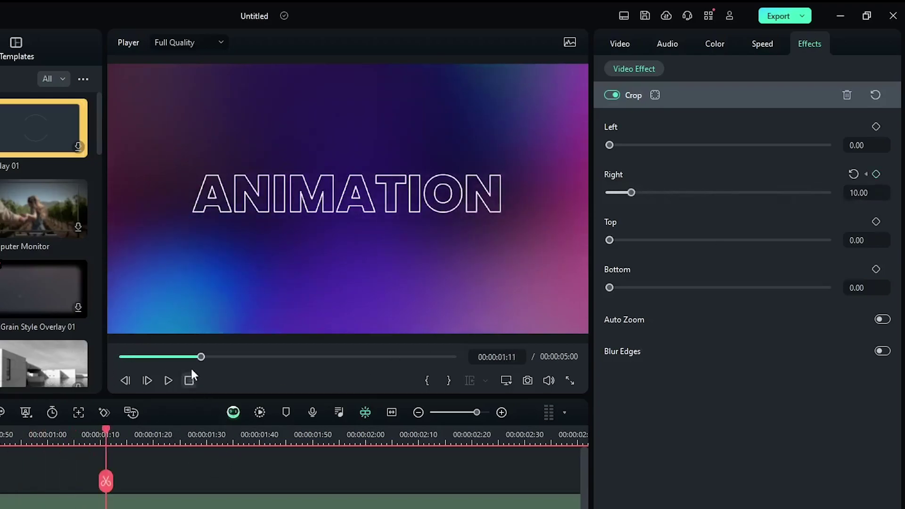
pyautogui.moveTo(200, 357); pyautogui.dragTo(108, 358)
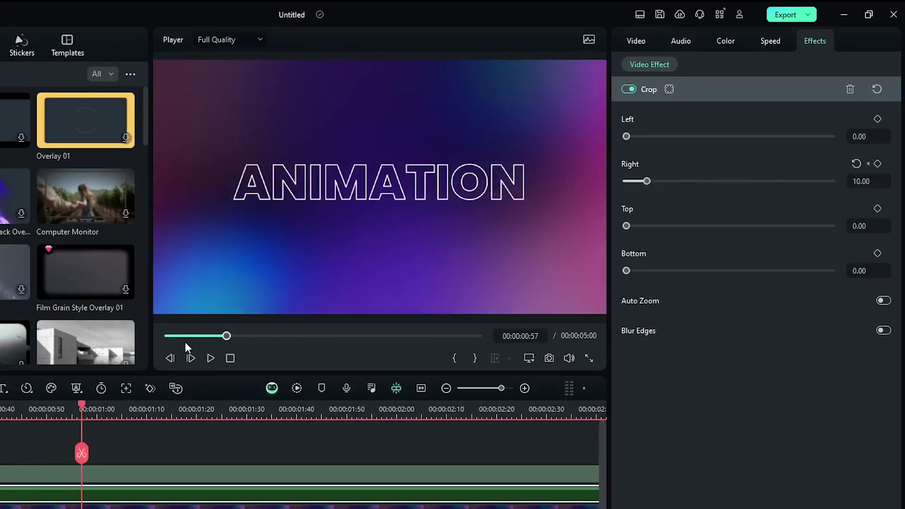
pyautogui.click(347, 270)
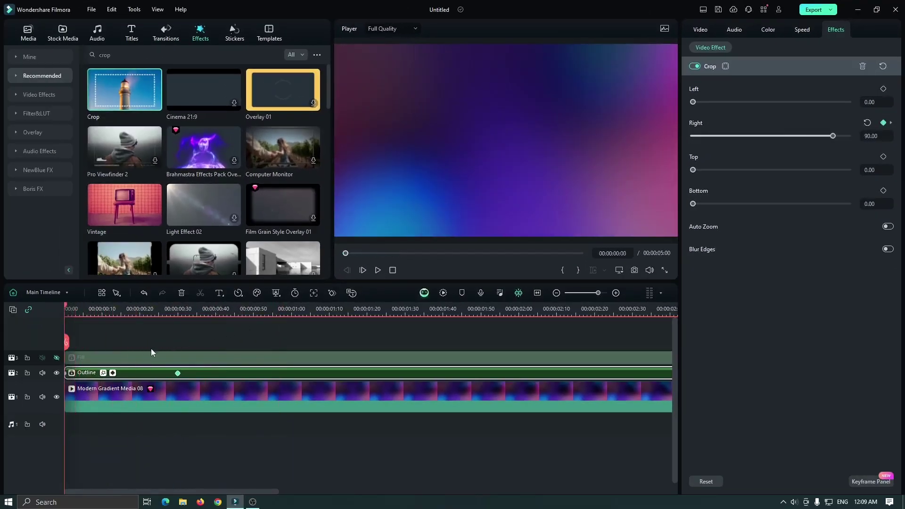
# - Unhide the Fill track and apply the Crop effect to the Fill clip
pyautogui.click(144, 360)
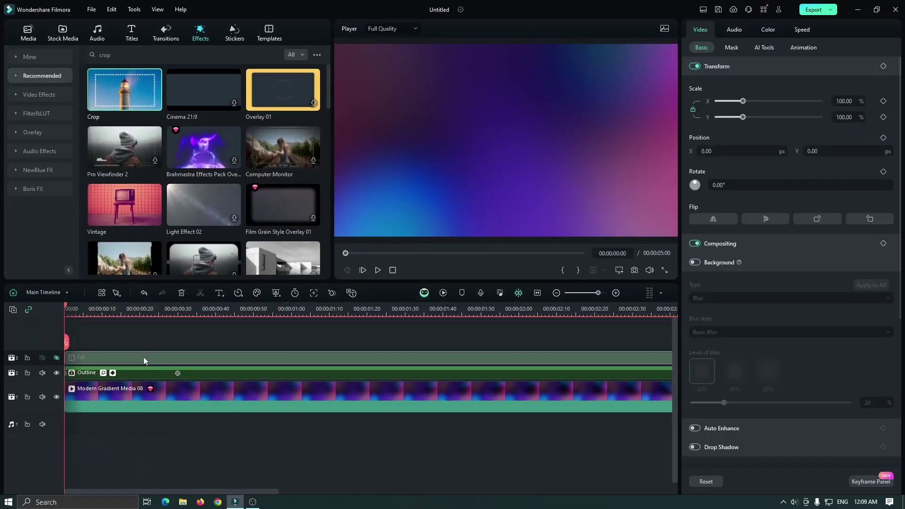
pyautogui.click(56, 358)
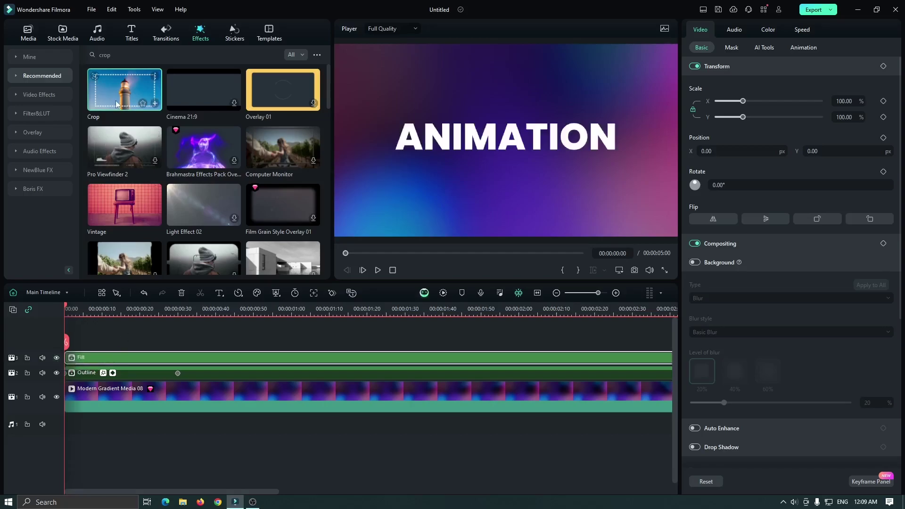
pyautogui.moveTo(117, 101); pyautogui.dragTo(77, 357)
# - Keyframe the Fill clip's Right crop at 90 at the start and 10 at frame 30
pyautogui.click(836, 30)
pyautogui.moveTo(785, 67)
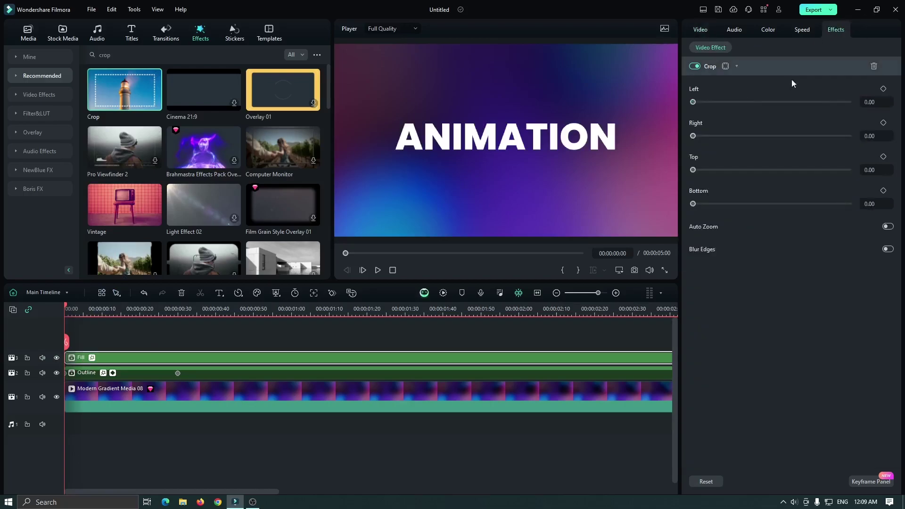
pyautogui.click(883, 123)
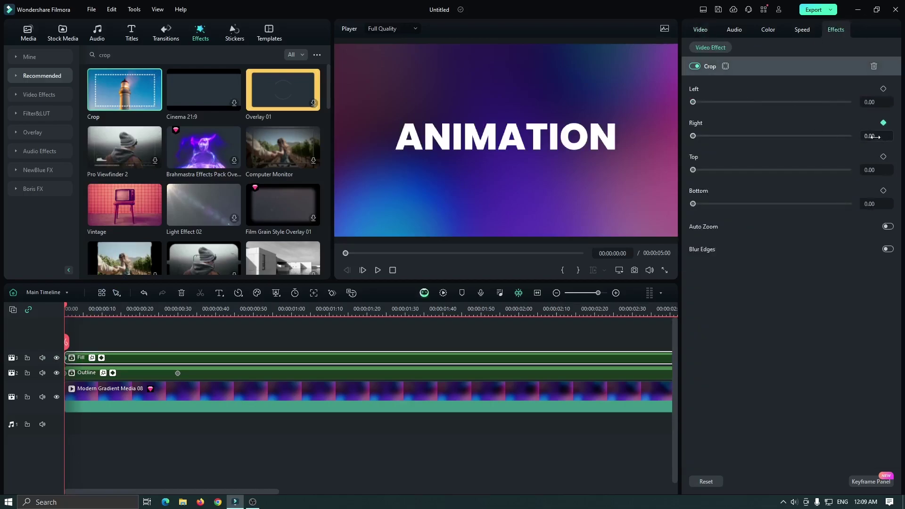
pyautogui.click(876, 136)
pyautogui.write('90')
pyautogui.press('Return')
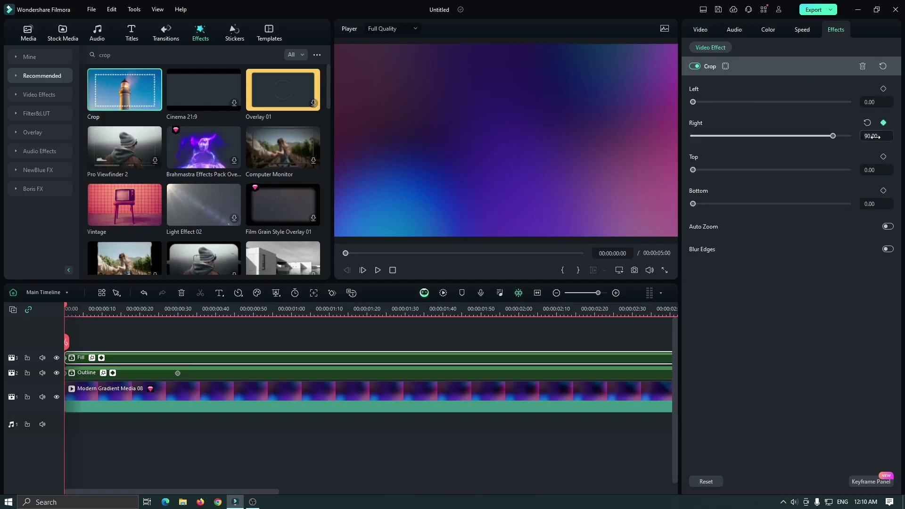
pyautogui.click(177, 308)
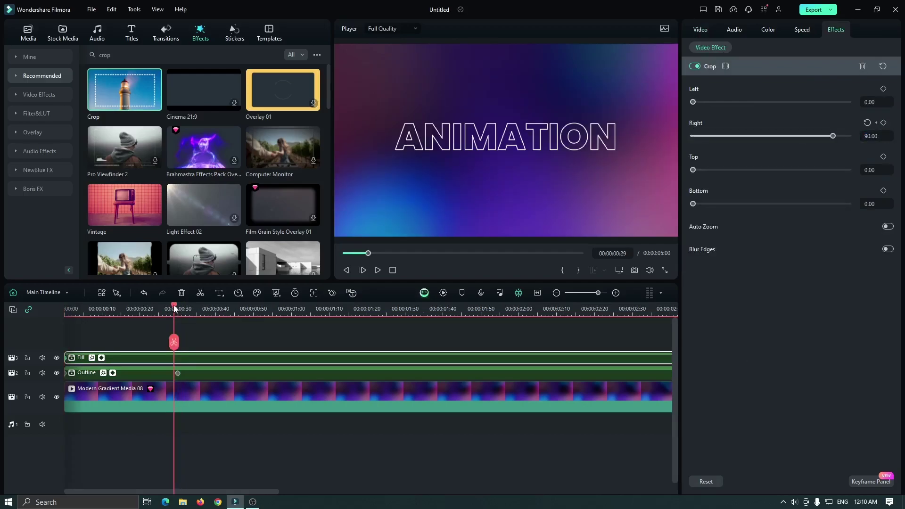
pyautogui.click(178, 309)
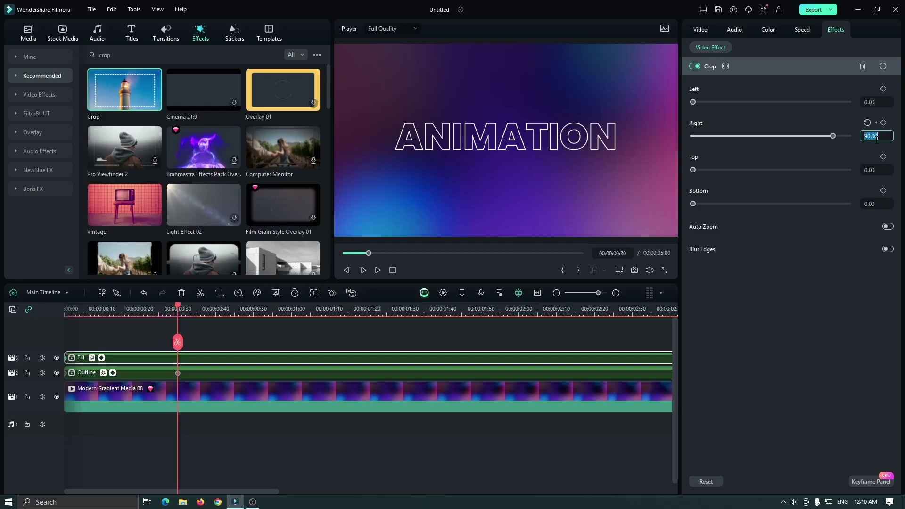
pyautogui.write('10')
pyautogui.press('Return')
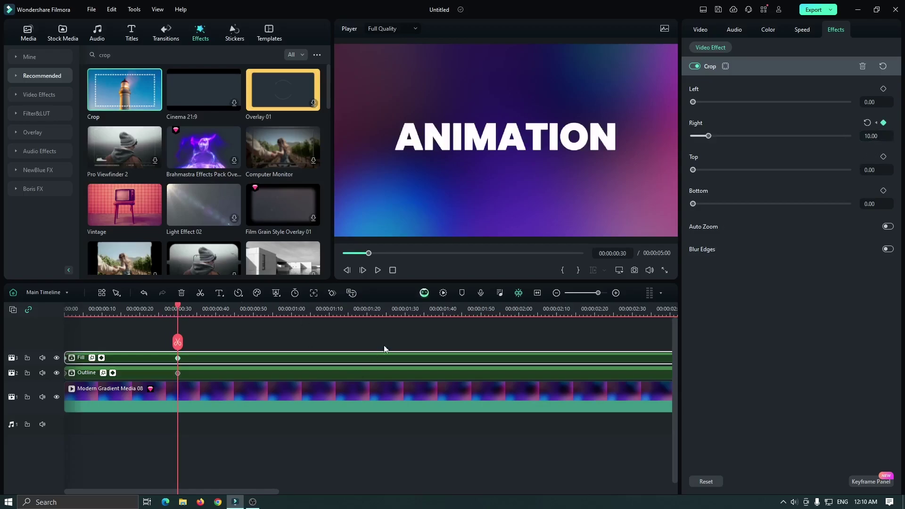
pyautogui.moveTo(369, 253); pyautogui.dragTo(327, 263)
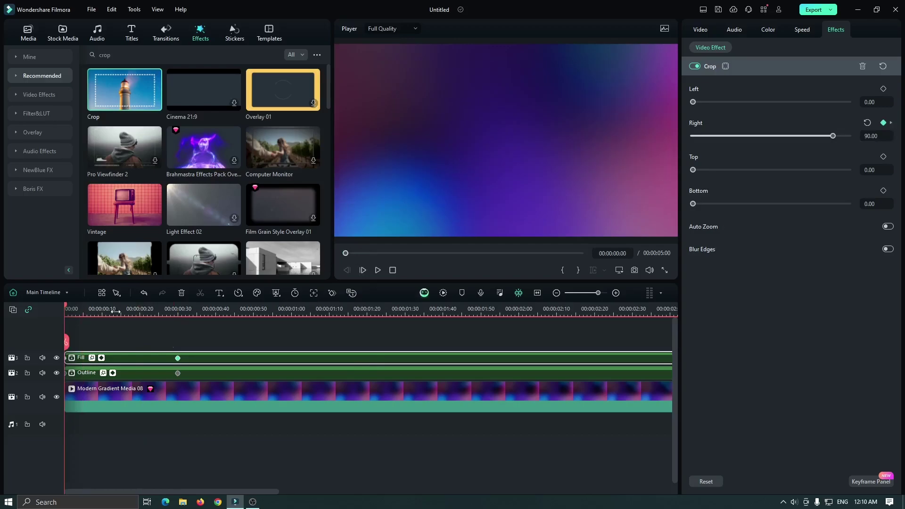
pyautogui.scroll(3, 116, 313)
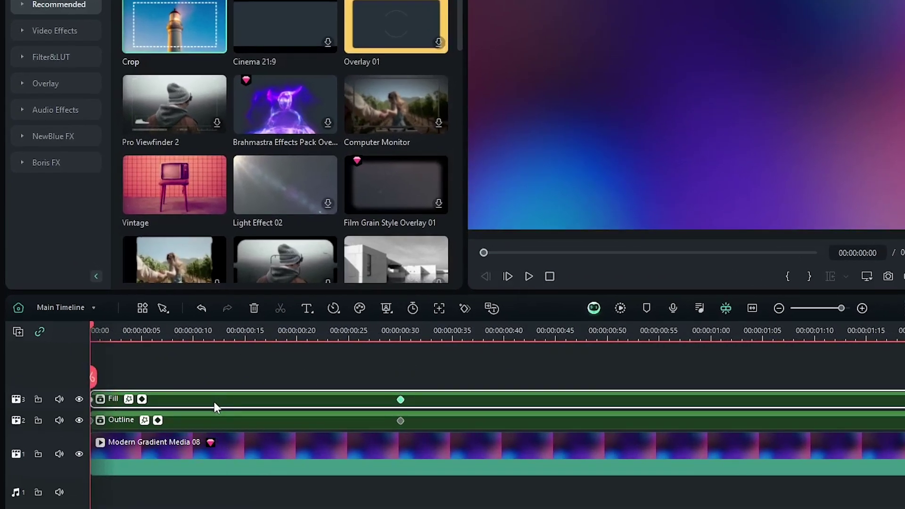
# - Shift the Fill clip to start slightly after Outline and play back the staggered wipes
pyautogui.moveTo(214, 404); pyautogui.dragTo(401, 401)
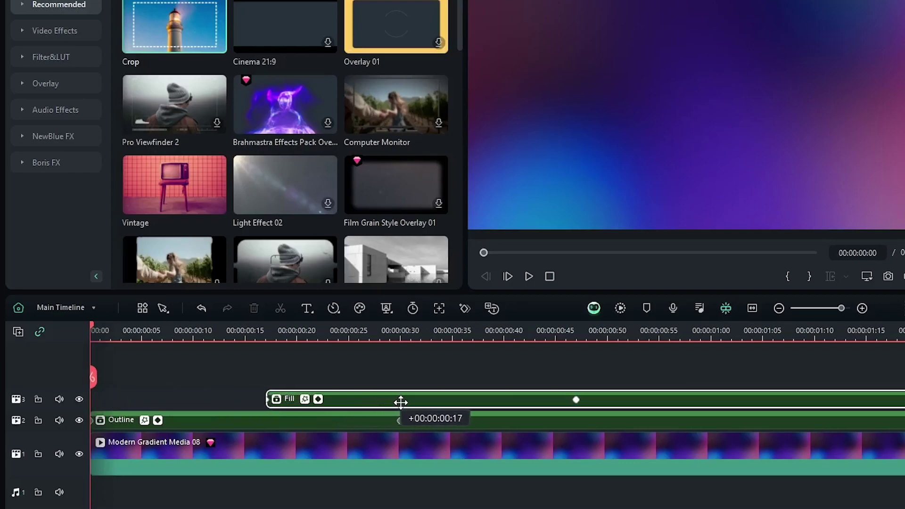
pyautogui.moveTo(401, 402); pyautogui.dragTo(430, 403)
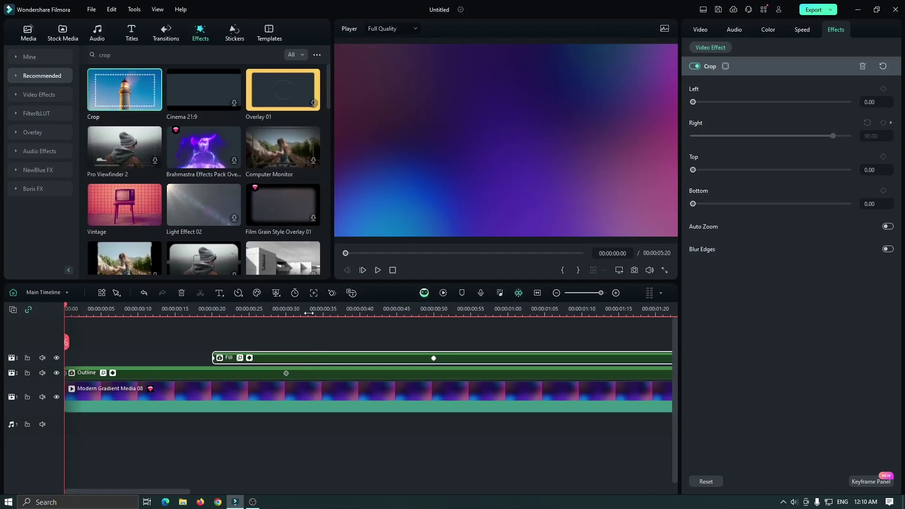
pyautogui.scroll(-2, 309, 314)
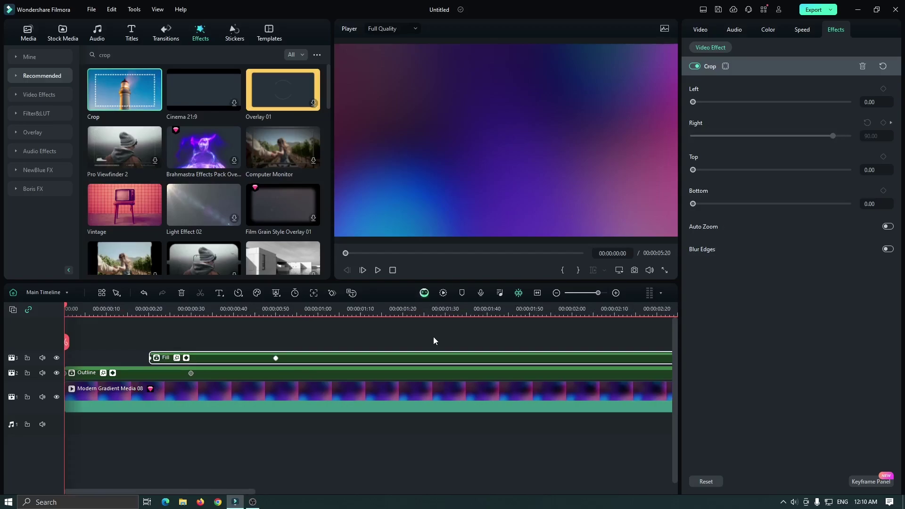
pyautogui.press('space')
pyautogui.click(363, 254)
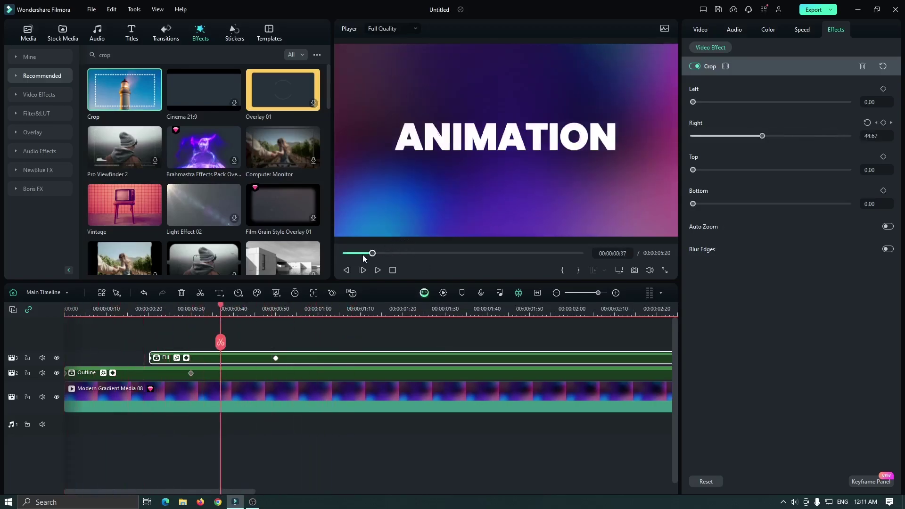
pyautogui.press('space')
pyautogui.press('space')
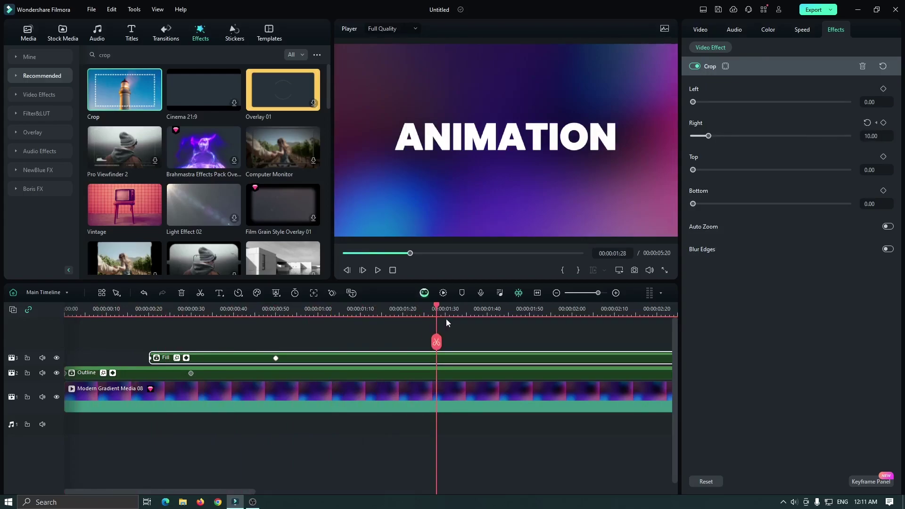
# - Keyframe the Outline clip's Right crop at 10 at 2:00 and 90 at 2:30
pyautogui.scroll(-3, 341, 310)
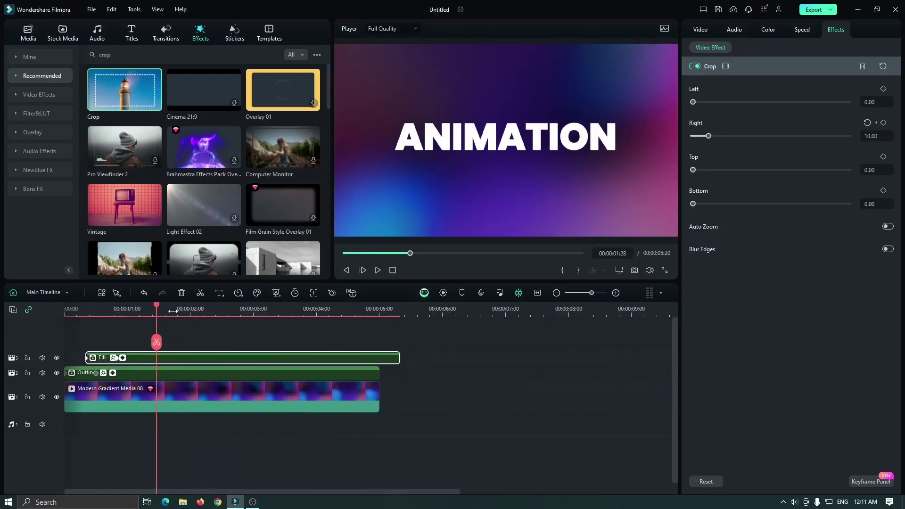
pyautogui.scroll(2, 174, 310)
pyautogui.moveTo(206, 491); pyautogui.dragTo(160, 491)
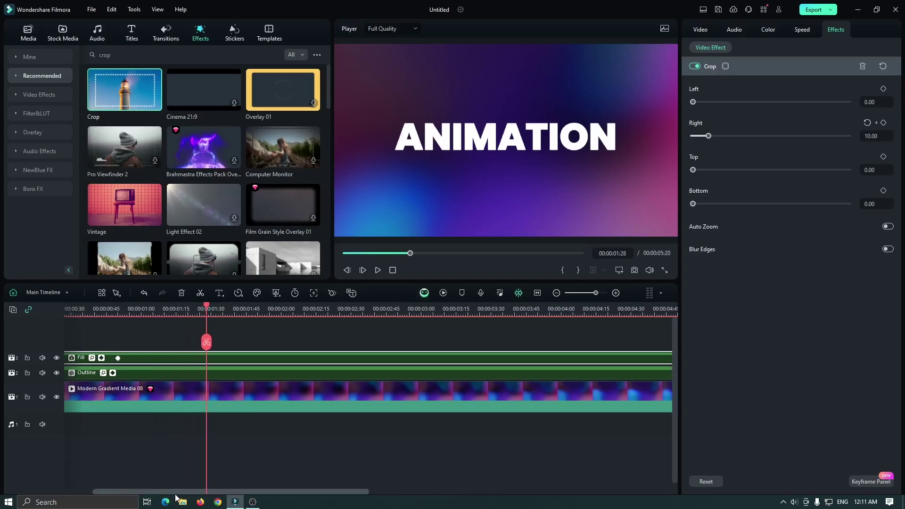
pyautogui.click(268, 306)
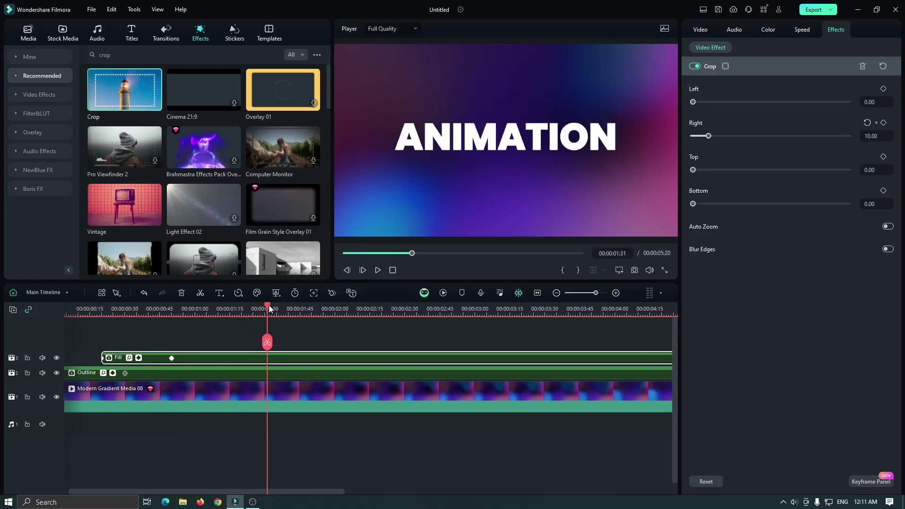
pyautogui.moveTo(269, 309); pyautogui.dragTo(336, 312)
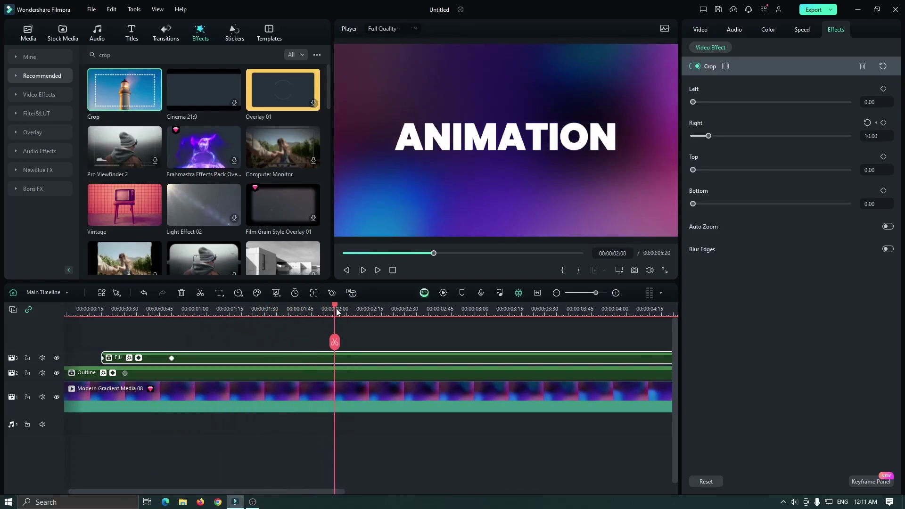
pyautogui.click(341, 375)
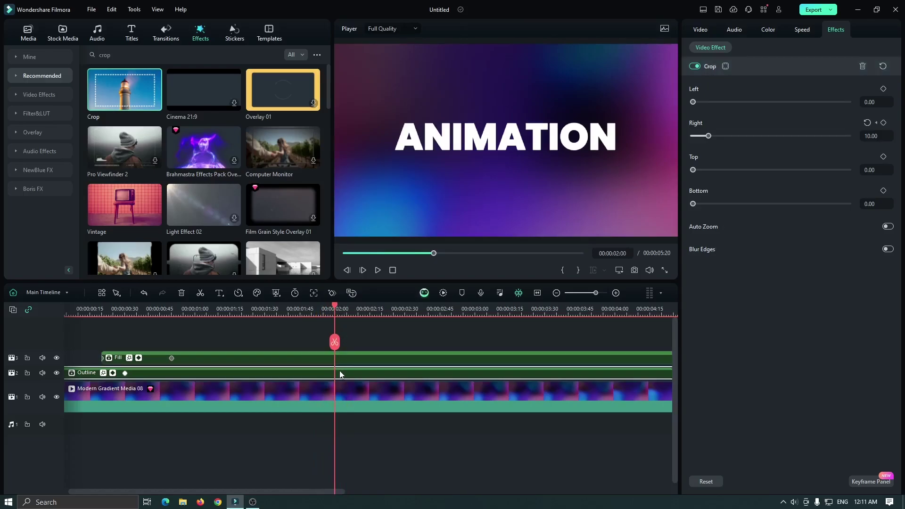
pyautogui.click(884, 123)
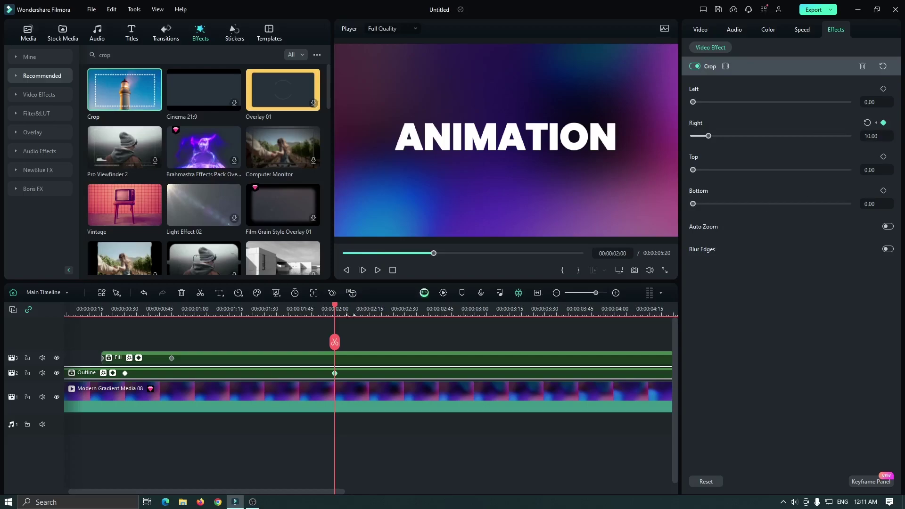
pyautogui.moveTo(335, 308); pyautogui.dragTo(388, 310)
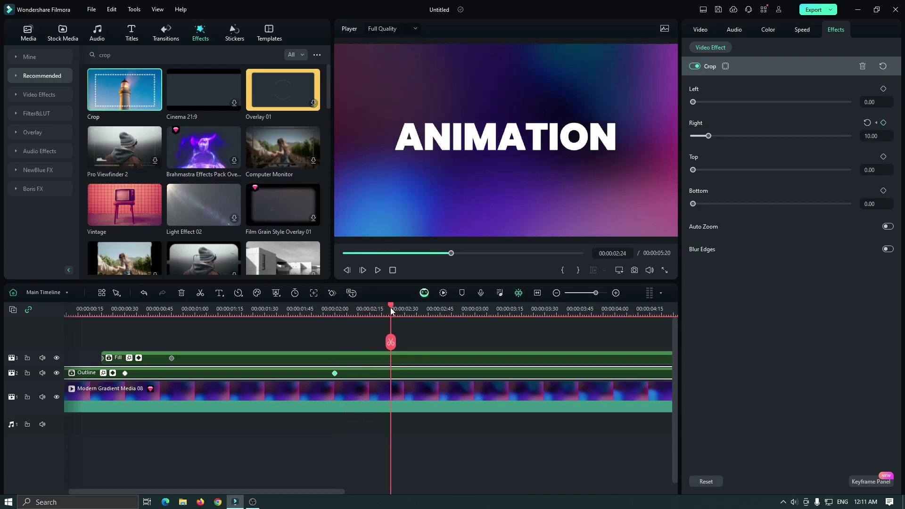
pyautogui.moveTo(391, 307); pyautogui.dragTo(406, 307)
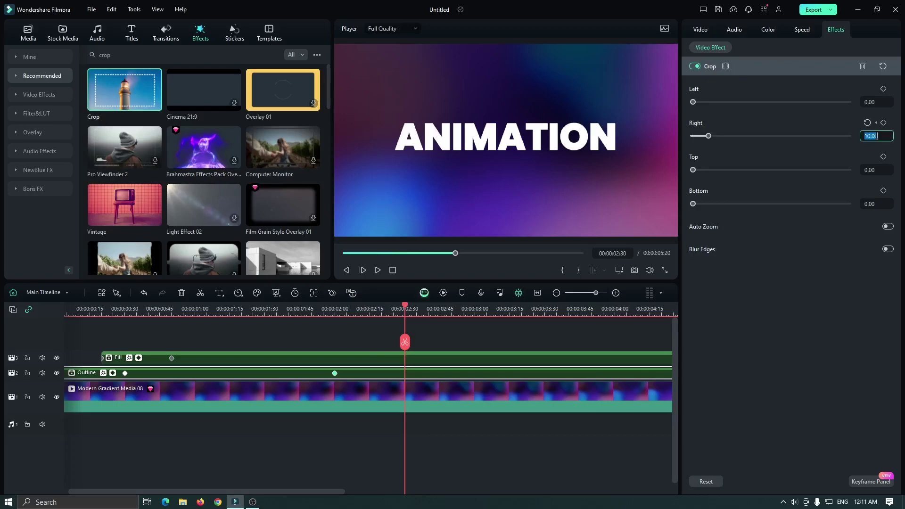
pyautogui.write('90')
pyautogui.press('Return')
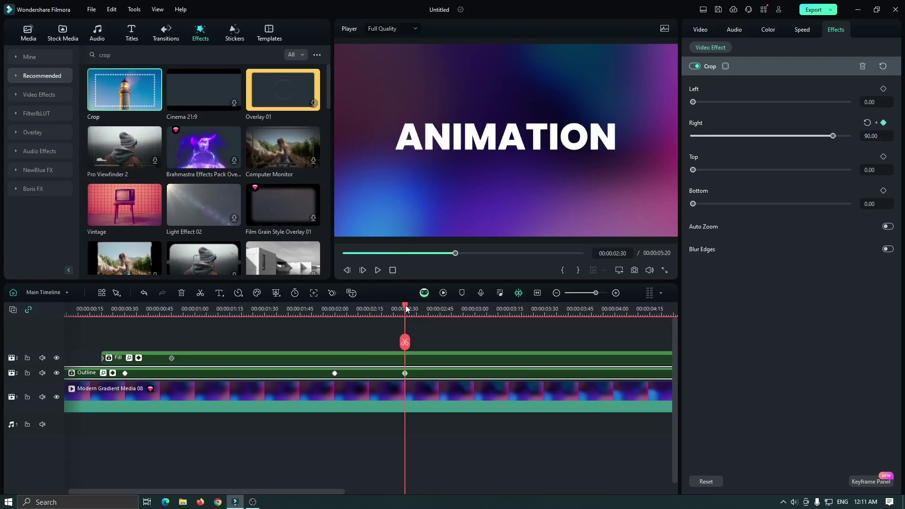
# - Keyframe the Fill clip's Right crop at 90 at 2:10 and 10 at 1:40
pyautogui.click(422, 357)
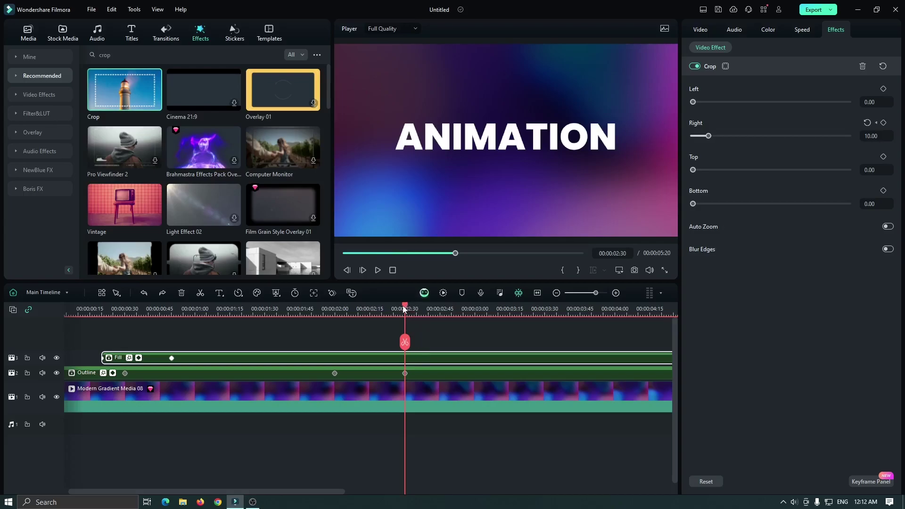
pyautogui.moveTo(404, 309); pyautogui.dragTo(359, 309)
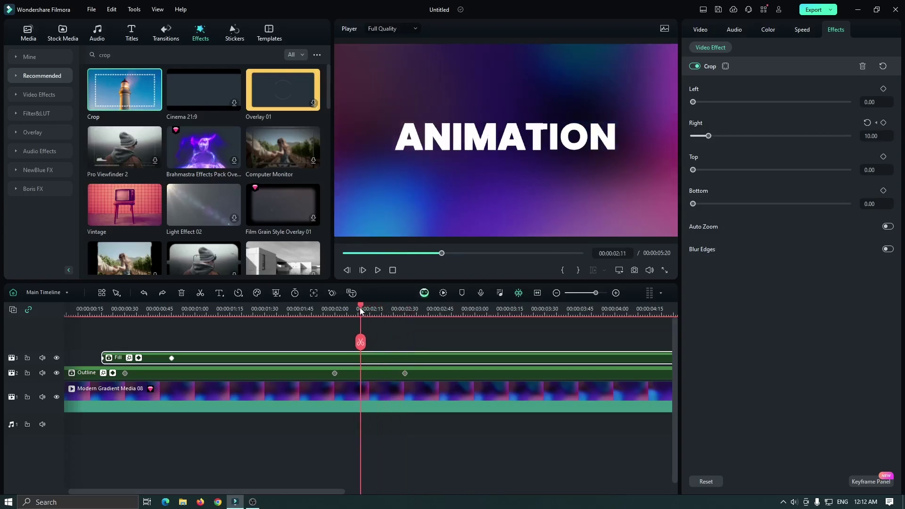
pyautogui.click(873, 136)
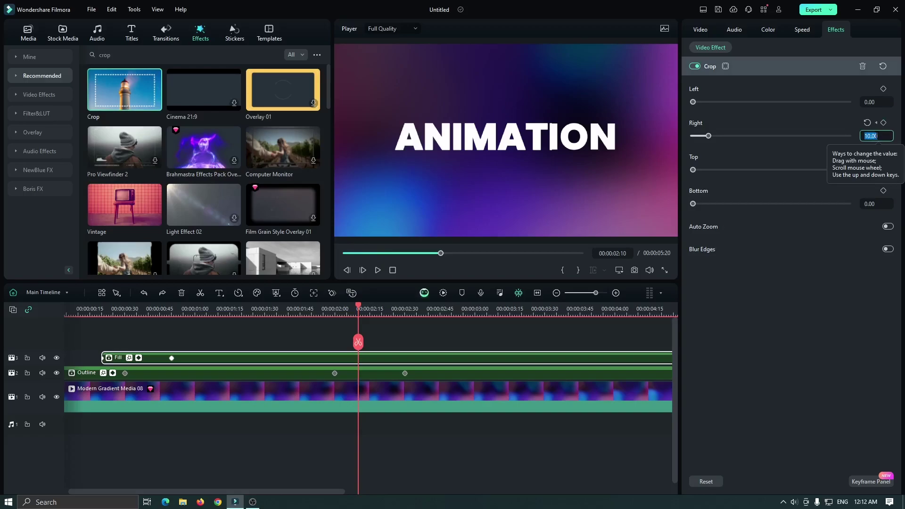
pyautogui.write('90')
pyautogui.press('Return')
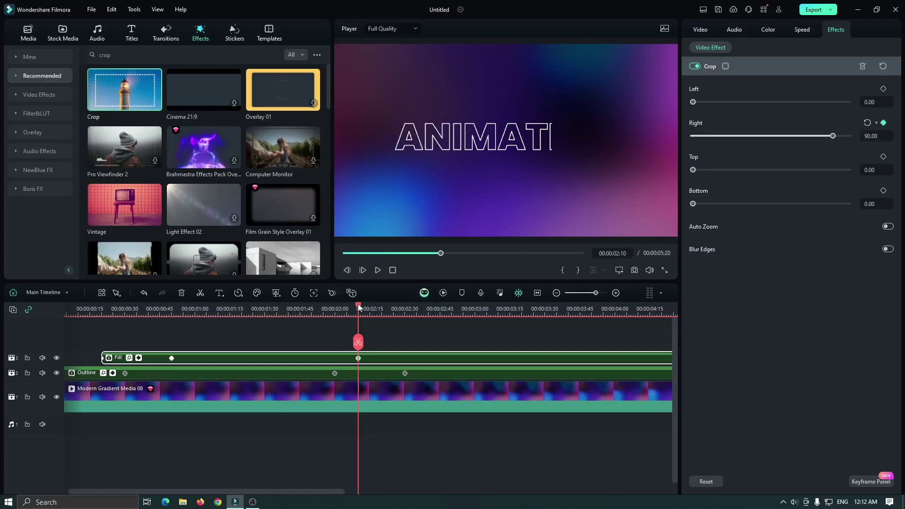
pyautogui.moveTo(358, 307); pyautogui.dragTo(289, 318)
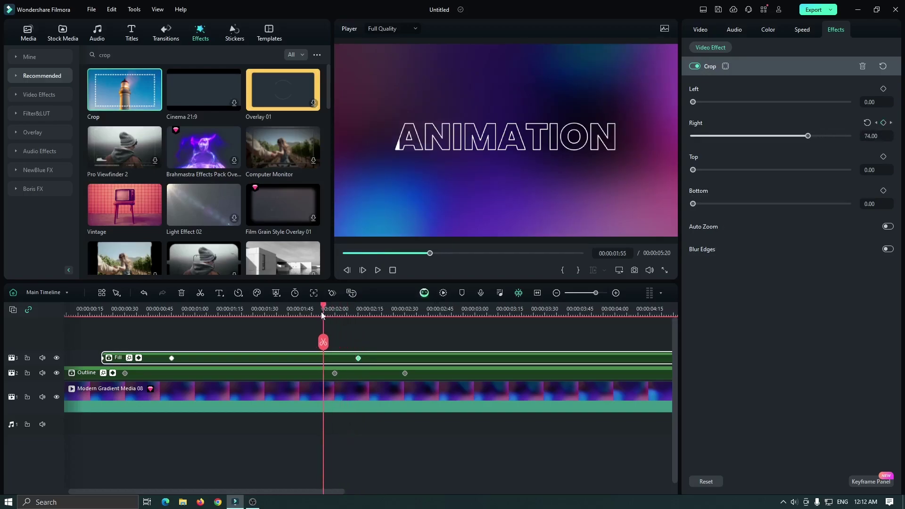
pyautogui.click(876, 136)
pyautogui.write('10')
pyautogui.press('Return')
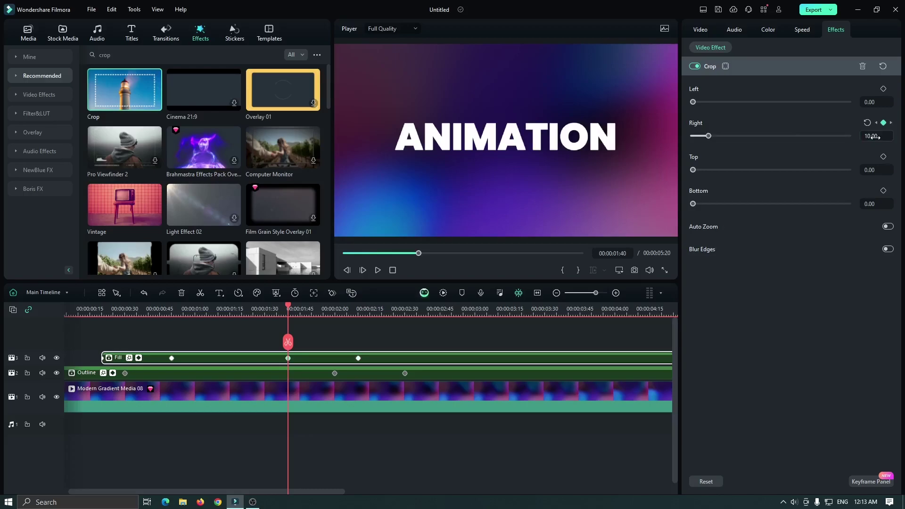
pyautogui.press('Home')
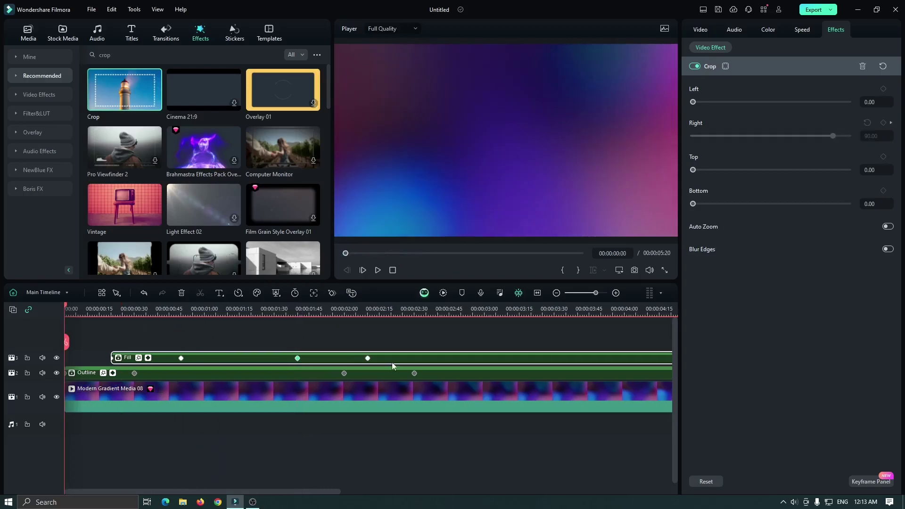
pyautogui.press('space')
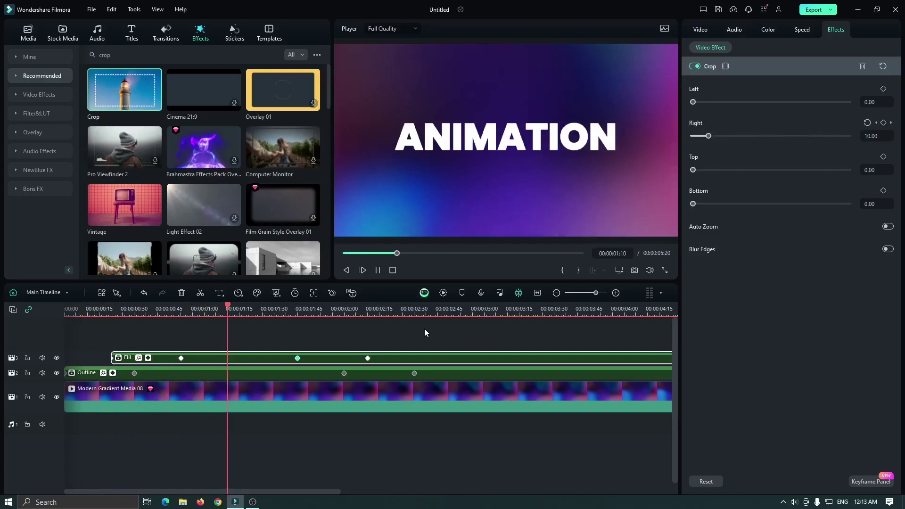
pyautogui.click(393, 270)
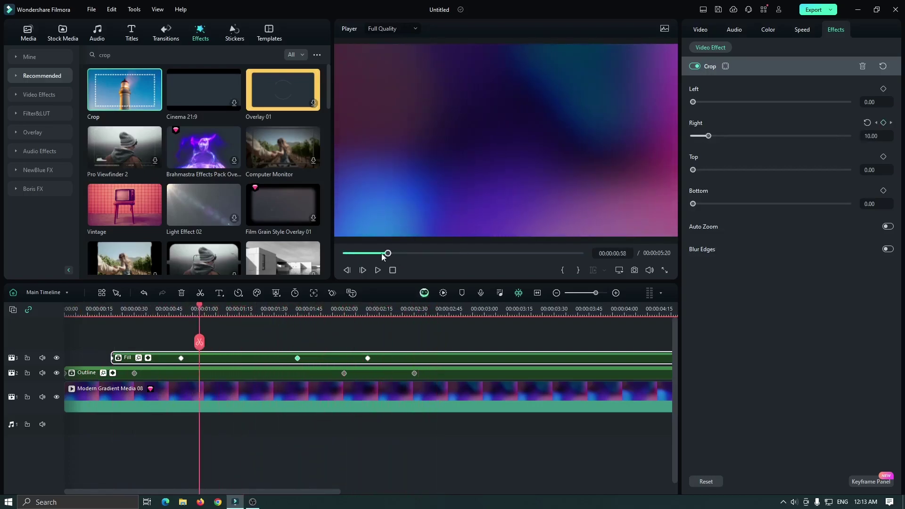
pyautogui.press('space')
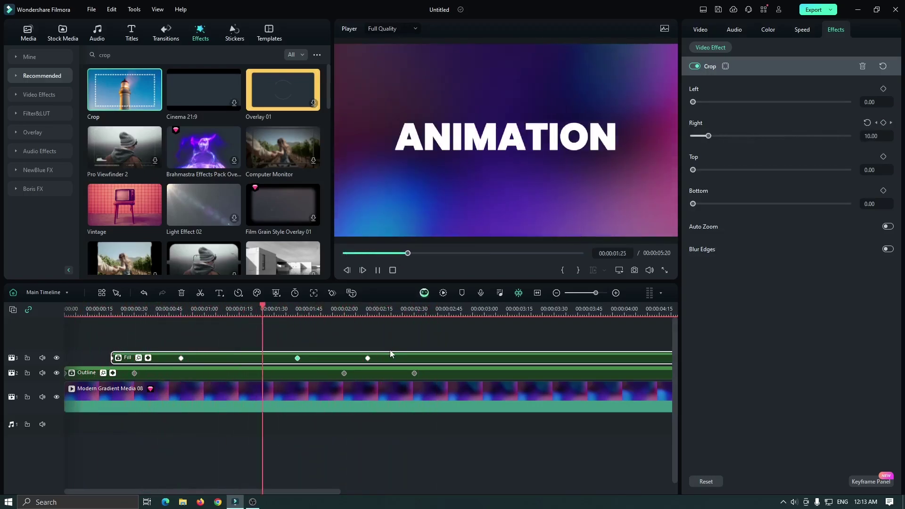
pyautogui.moveTo(412, 259); pyautogui.dragTo(325, 255)
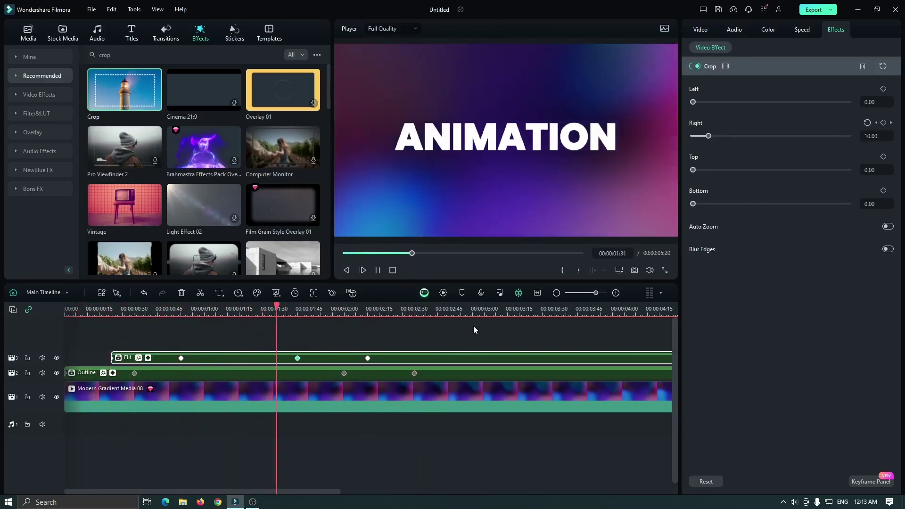
pyautogui.press('space')
pyautogui.scroll(-2, 370, 317)
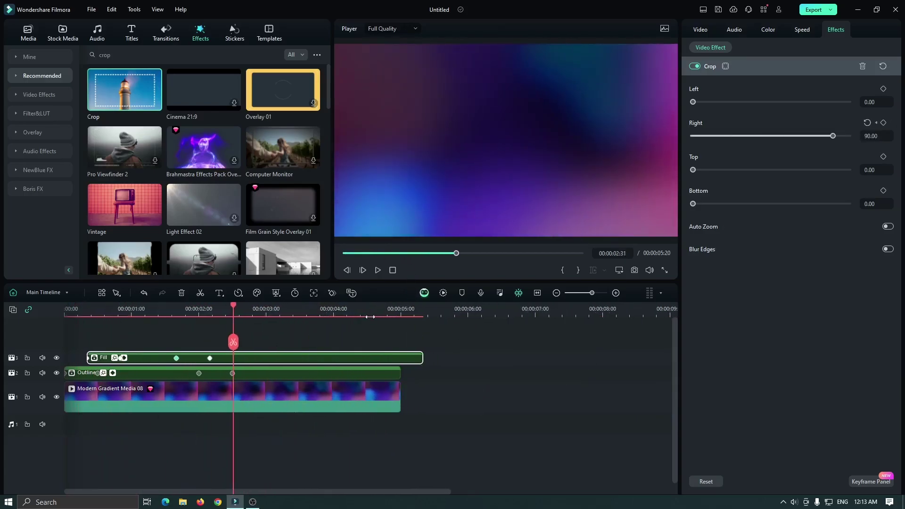
# - Select the Fill and Outline clips and combine them into a compound clip named Both
pyautogui.moveTo(91, 332); pyautogui.dragTo(143, 375)
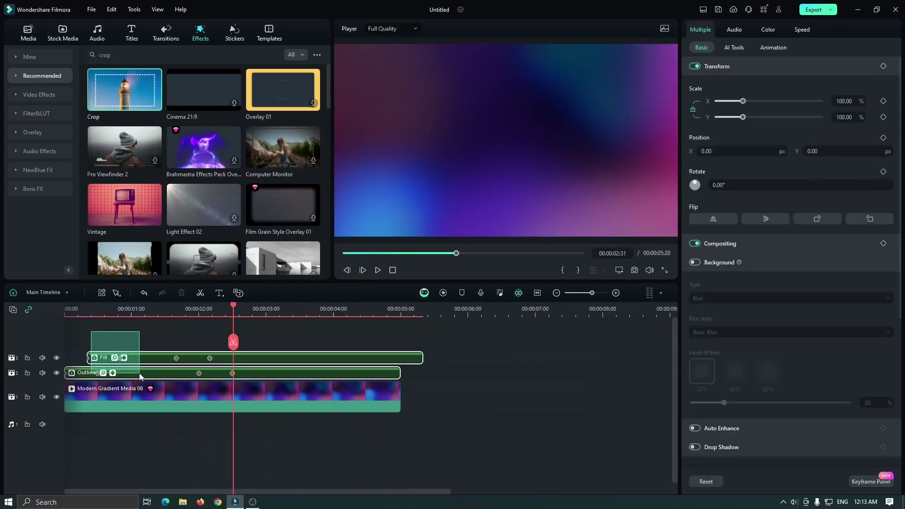
pyautogui.rightClick(143, 375)
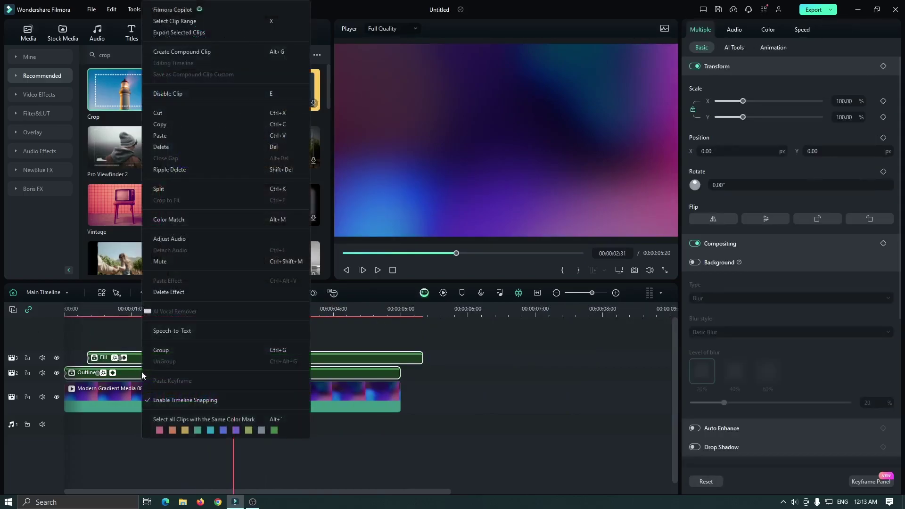
pyautogui.click(178, 53)
pyautogui.write('Both')
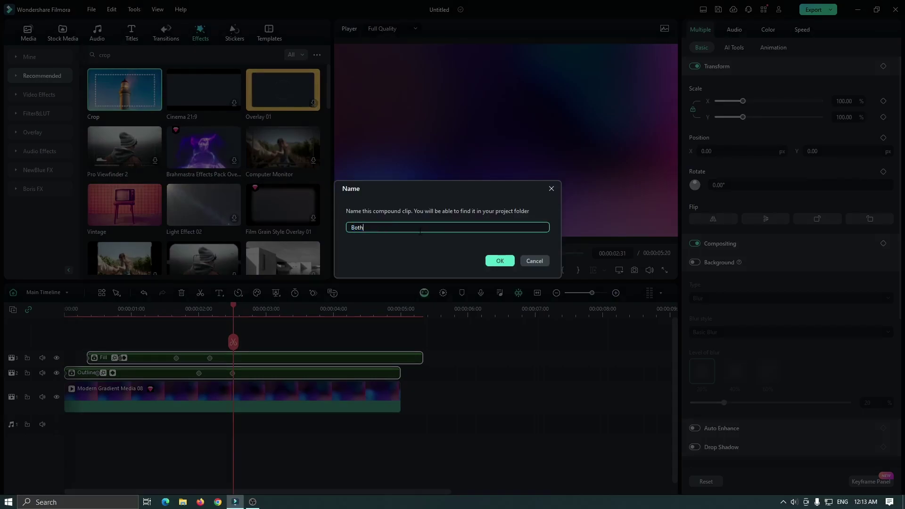
pyautogui.click(498, 262)
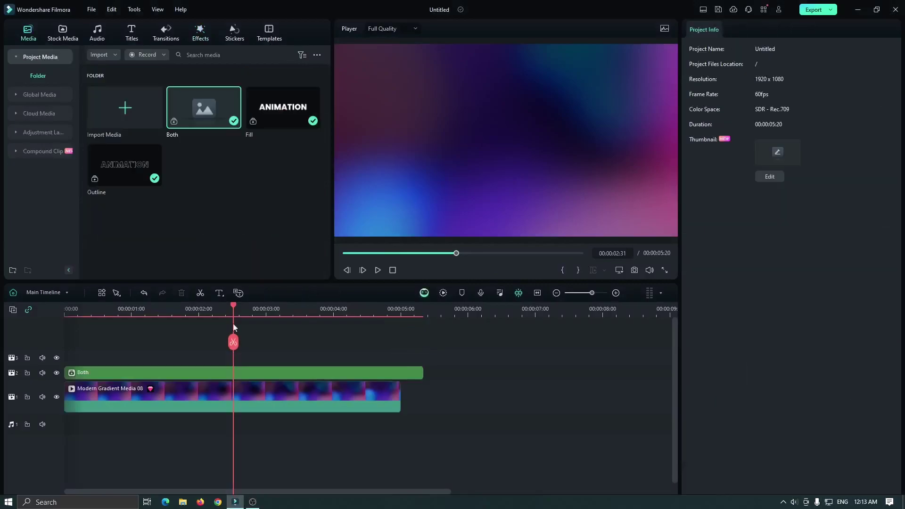
# - Duplicate the Both clip onto a higher track, with the playhead where the text shows
pyautogui.click(107, 376)
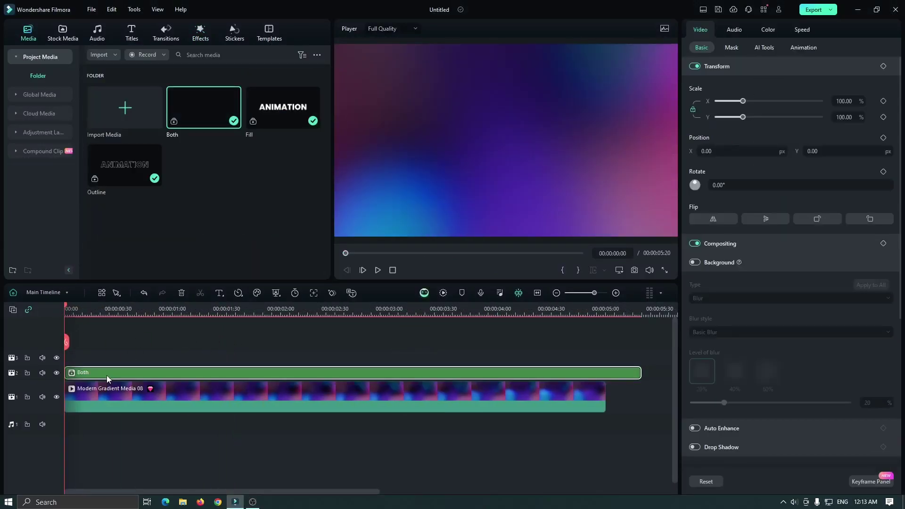
pyautogui.hotkey('ctrl', 'c')
pyautogui.hotkey('ctrl', 'v')
pyautogui.moveTo(114, 362)
pyautogui.mouseDown()
pyautogui.moveTo(110, 341)
pyautogui.moveTo(66, 312)
pyautogui.mouseUp()
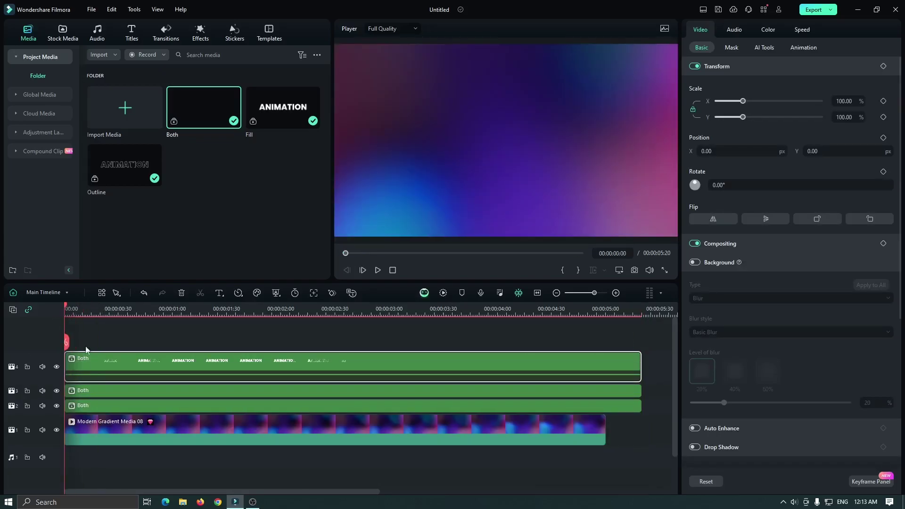
pyautogui.click(131, 354)
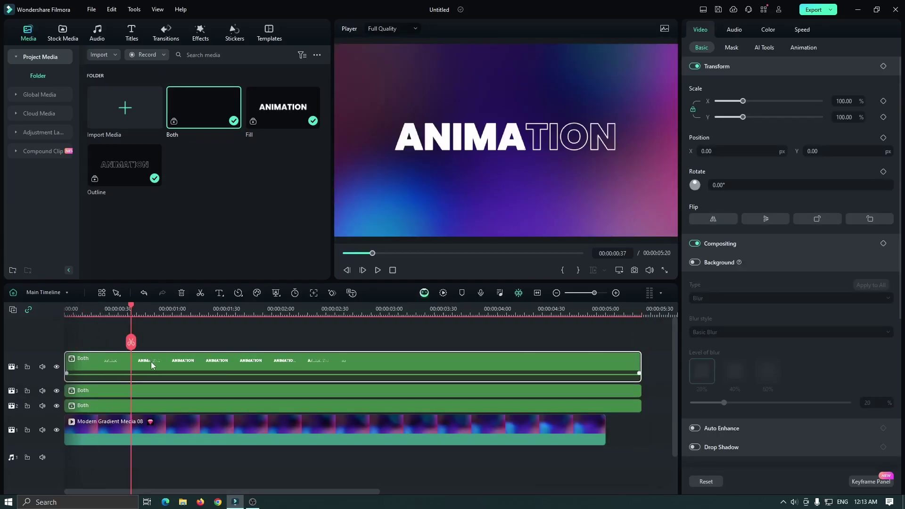
# - Raise the top ANIMATION copy and lower the third to about Position Y -270
pyautogui.moveTo(814, 151)
pyautogui.mouseDown()
pyautogui.moveTo(849, 151)
pyautogui.moveTo(452, 293)
pyautogui.mouseUp()
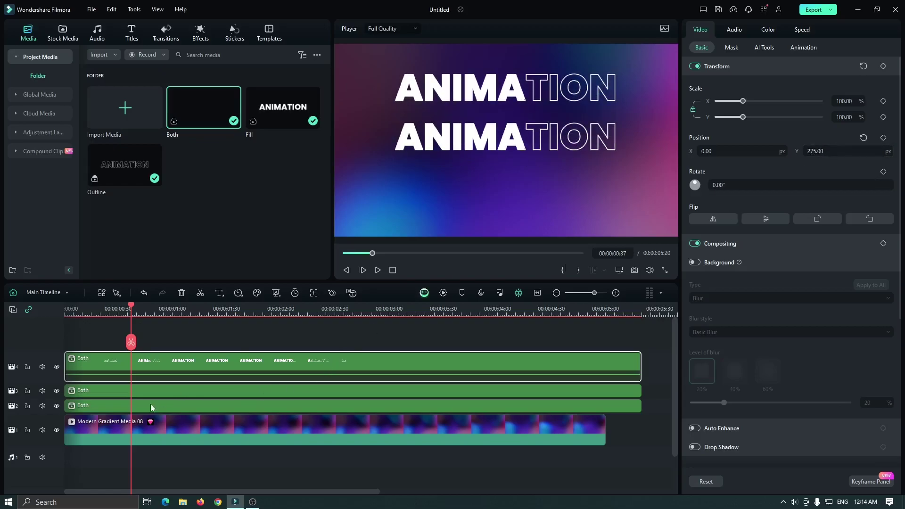
pyautogui.click(150, 405)
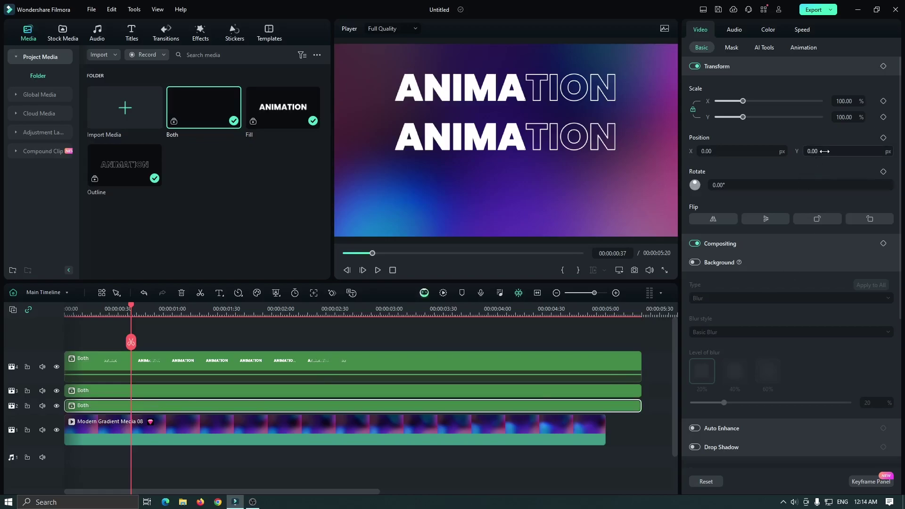
pyautogui.moveTo(812, 151); pyautogui.dragTo(774, 151)
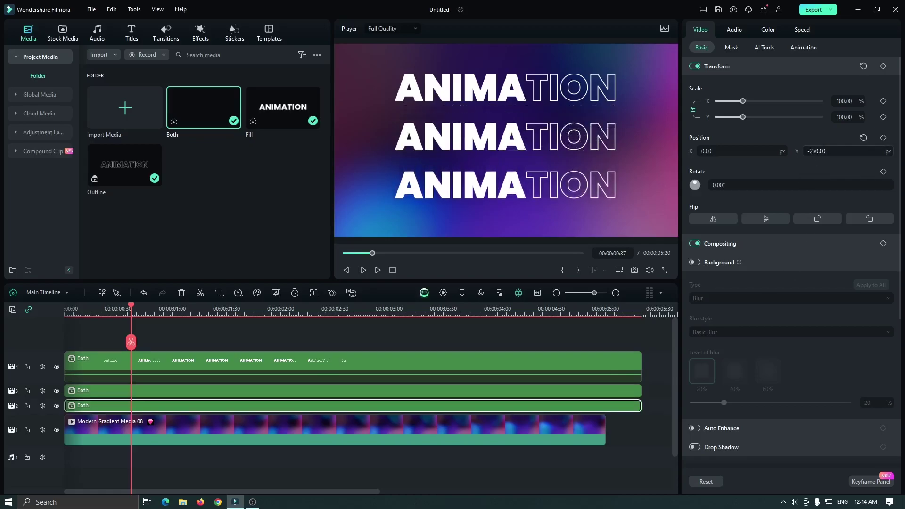
pyautogui.moveTo(376, 256); pyautogui.dragTo(278, 253)
pyautogui.press('space')
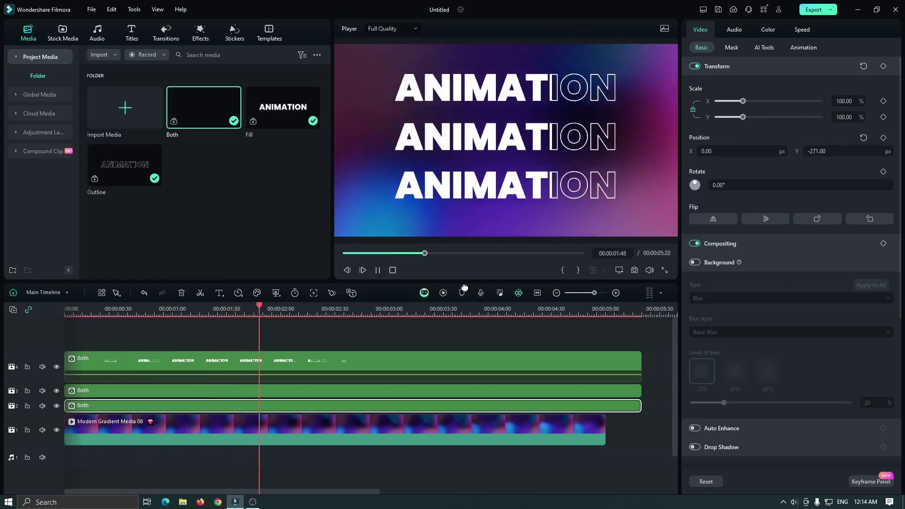
pyautogui.moveTo(415, 257); pyautogui.dragTo(302, 255)
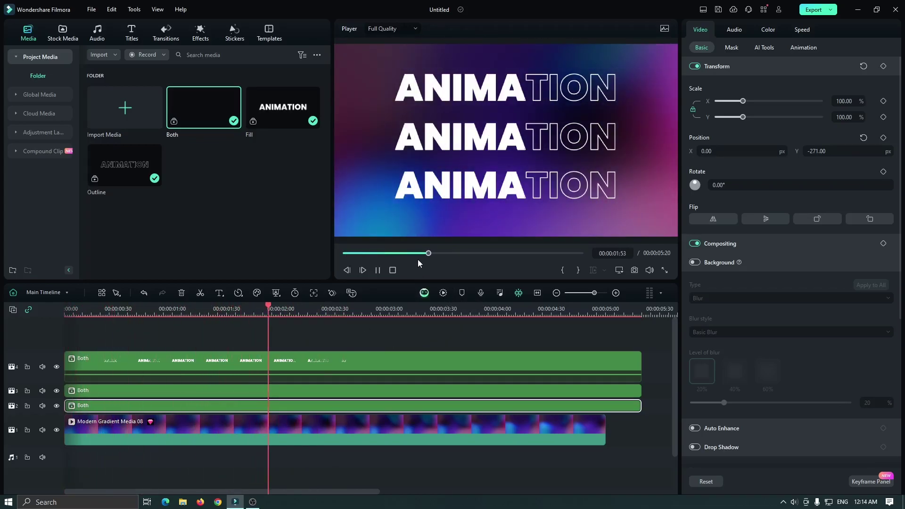
pyautogui.moveTo(418, 260); pyautogui.dragTo(345, 254)
pyautogui.press('space')
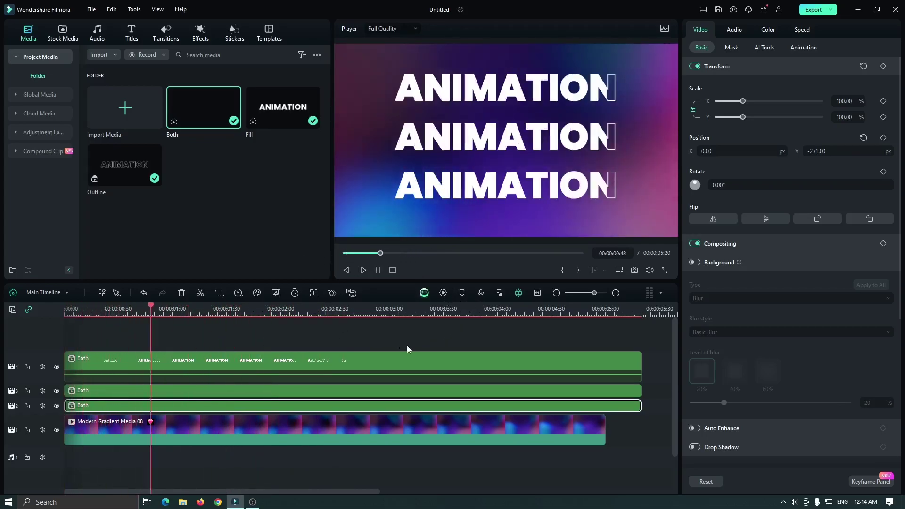
pyautogui.press('space')
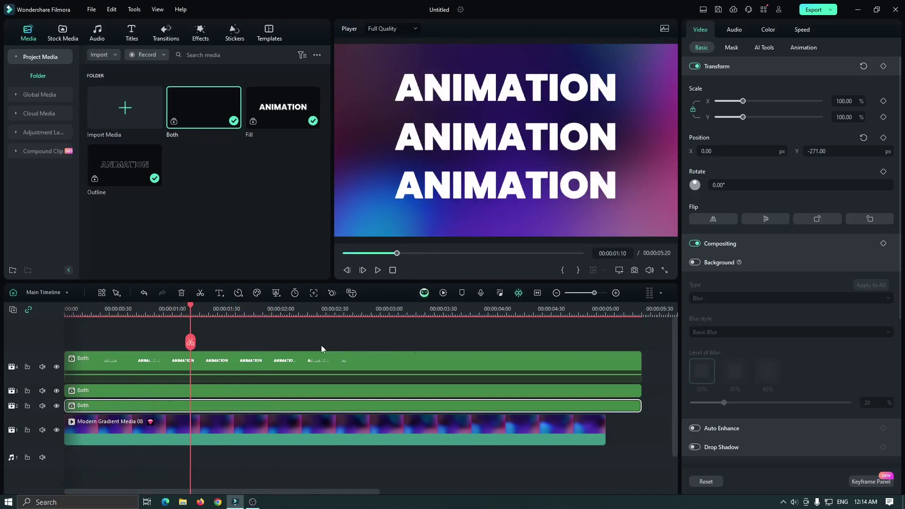
# - Merge the three selected Both title clips into one compound clip named 'Effects'
pyautogui.moveTo(215, 339); pyautogui.dragTo(259, 405)
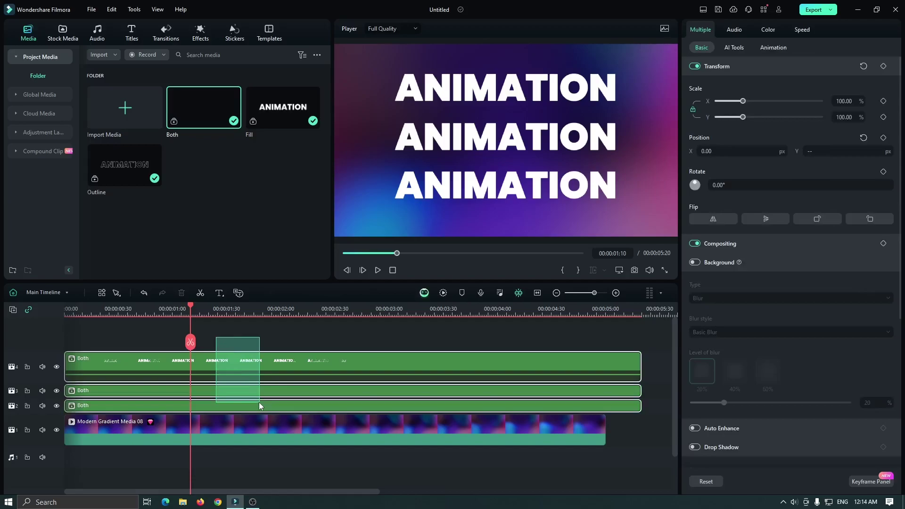
pyautogui.rightClick(243, 406)
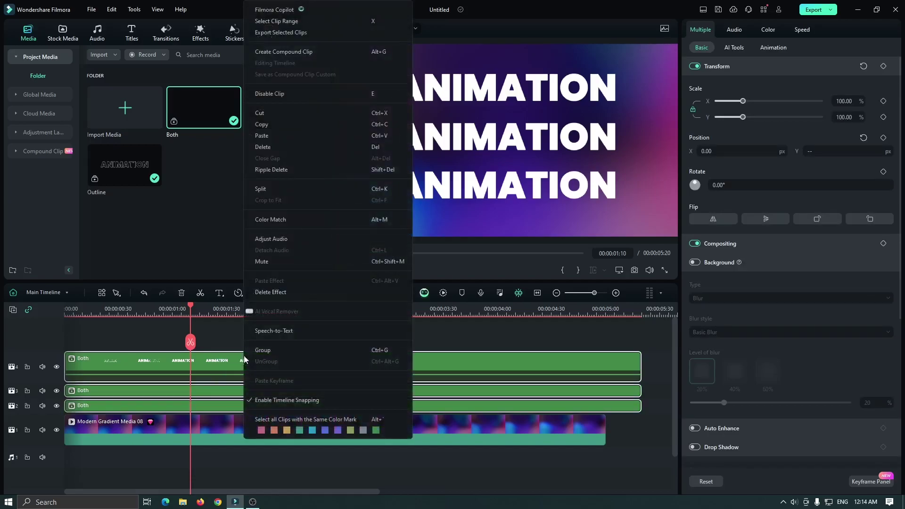
pyautogui.click(291, 58)
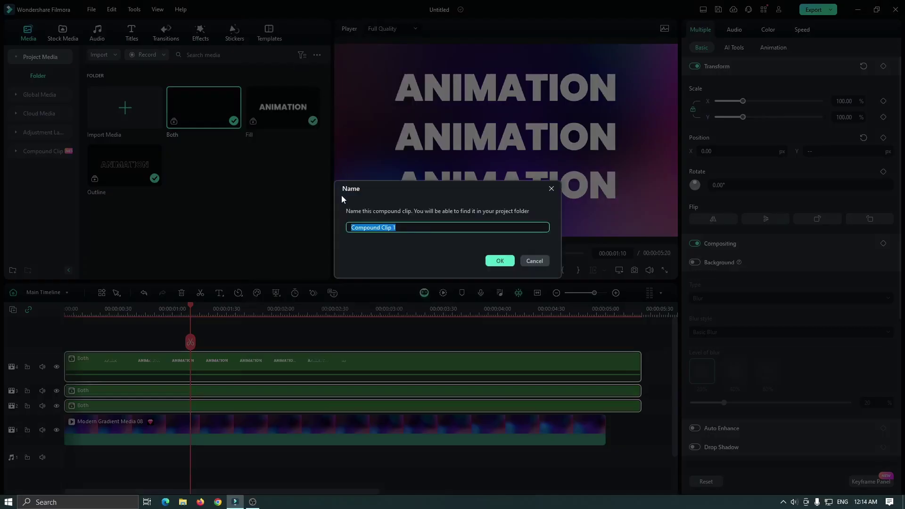
pyautogui.write('Effects')
pyautogui.click(494, 261)
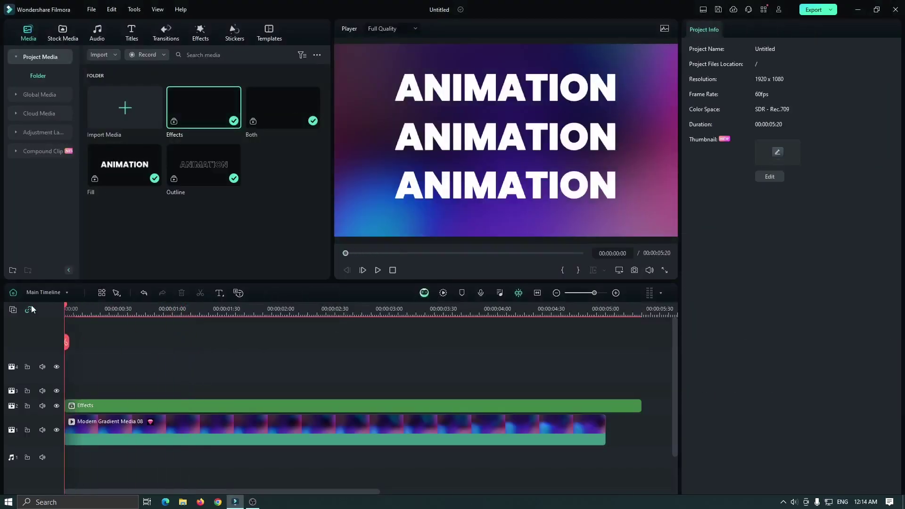
# - Drag Glitch Effect 7 from the Glitch video effects onto the Effects clip
pyautogui.click(199, 37)
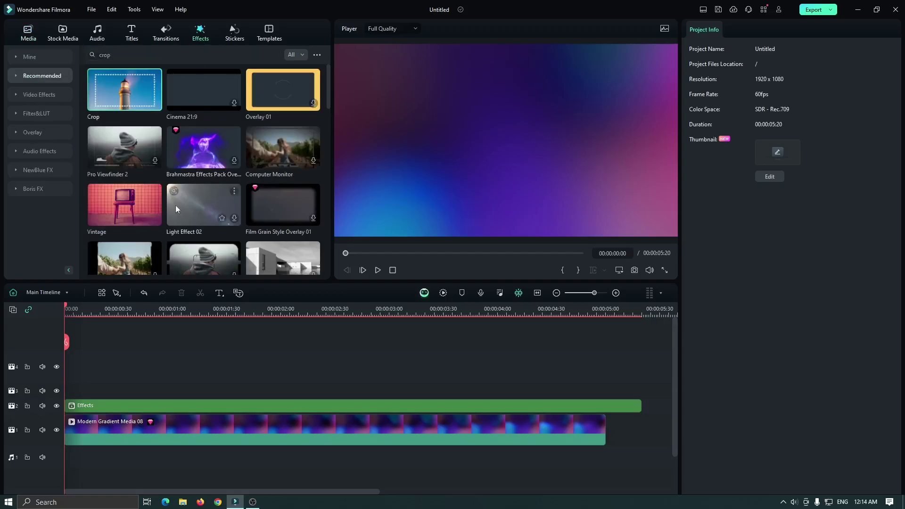
pyautogui.click(164, 309)
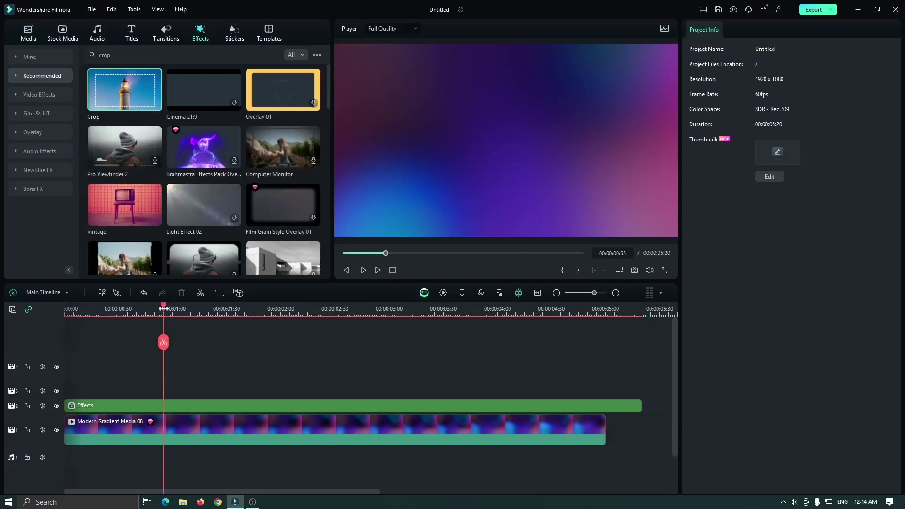
pyautogui.click(189, 406)
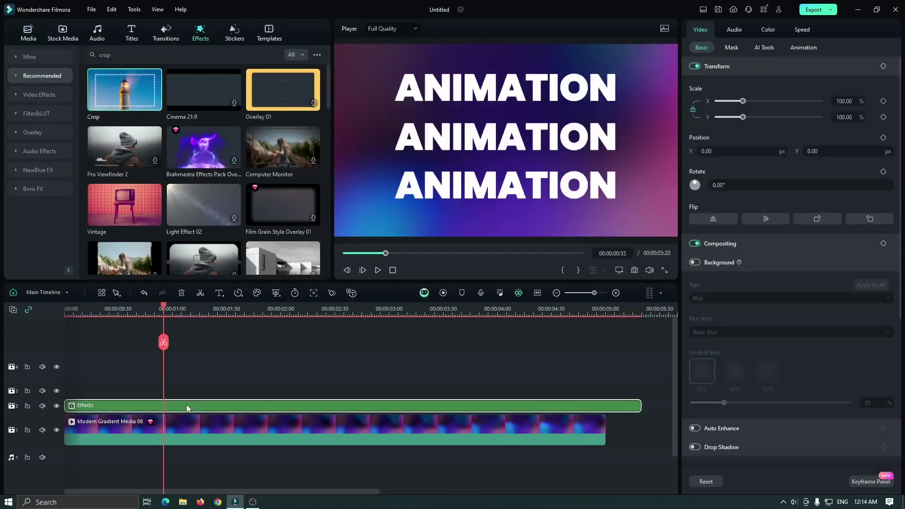
pyautogui.click(33, 95)
pyautogui.click(41, 151)
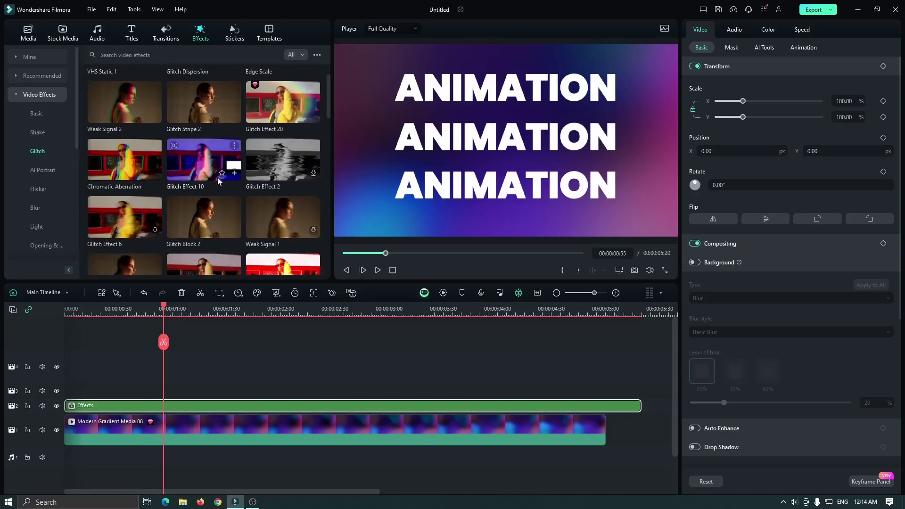
pyautogui.scroll(-2, 217, 177)
pyautogui.scroll(-2, 194, 198)
pyautogui.moveTo(207, 189); pyautogui.dragTo(120, 408)
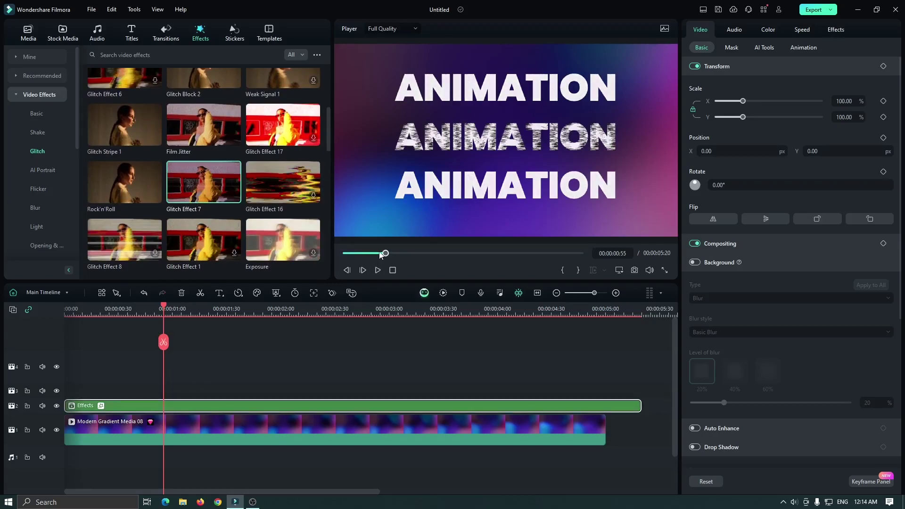
# - Play back the glitched ANIMATION text from the start, then rewind
pyautogui.moveTo(382, 255); pyautogui.dragTo(344, 254)
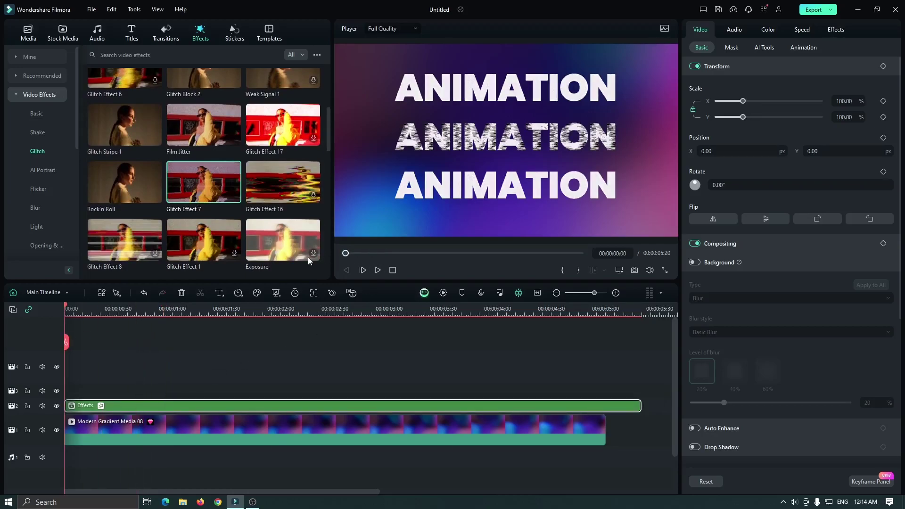
pyautogui.press('space')
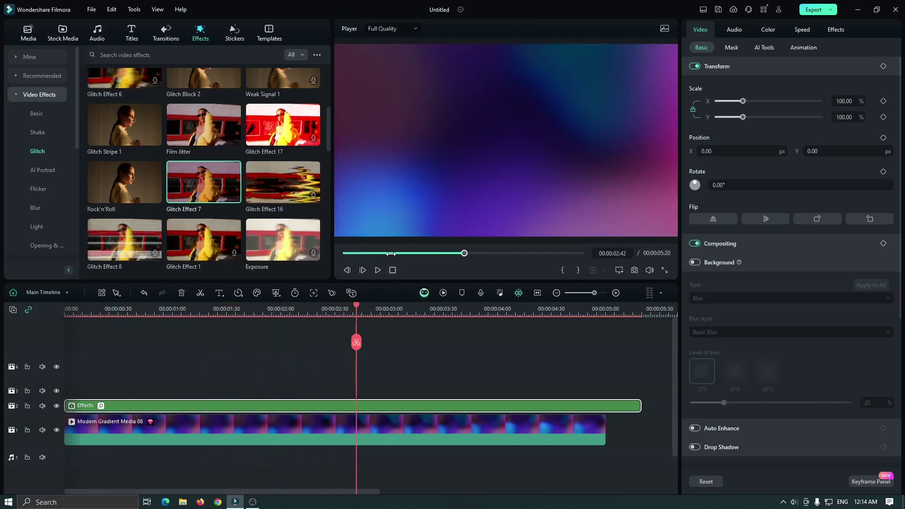
pyautogui.moveTo(397, 261); pyautogui.dragTo(344, 254)
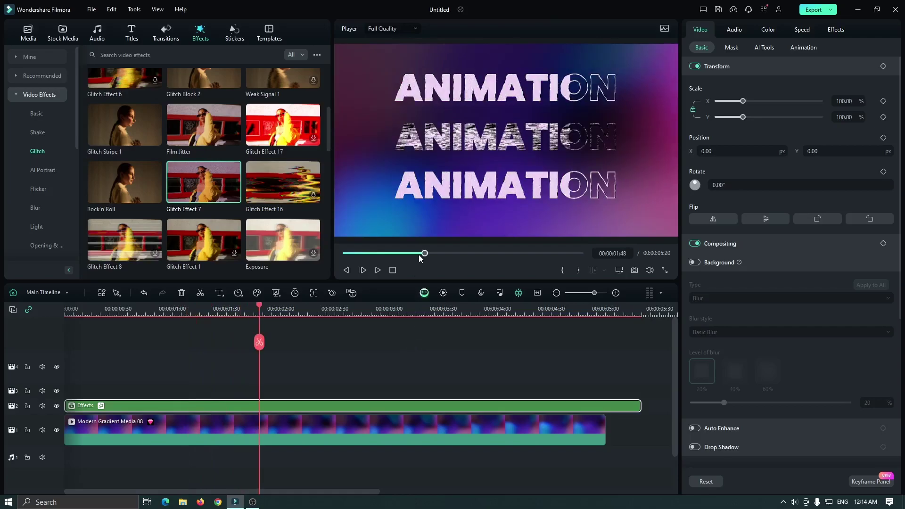
pyautogui.click(393, 270)
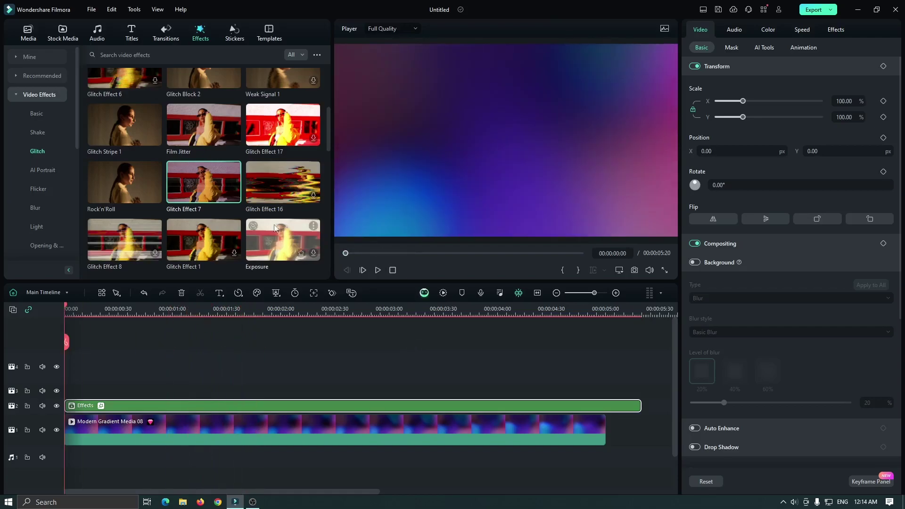
# - Drag BCC Plus Glow from the Boris FX light effects onto the Effects clip
pyautogui.click(33, 97)
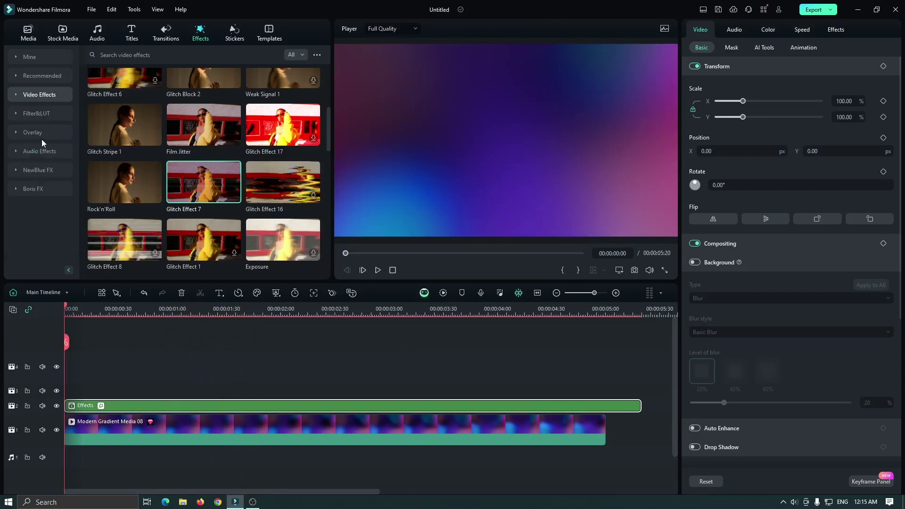
pyautogui.click(145, 312)
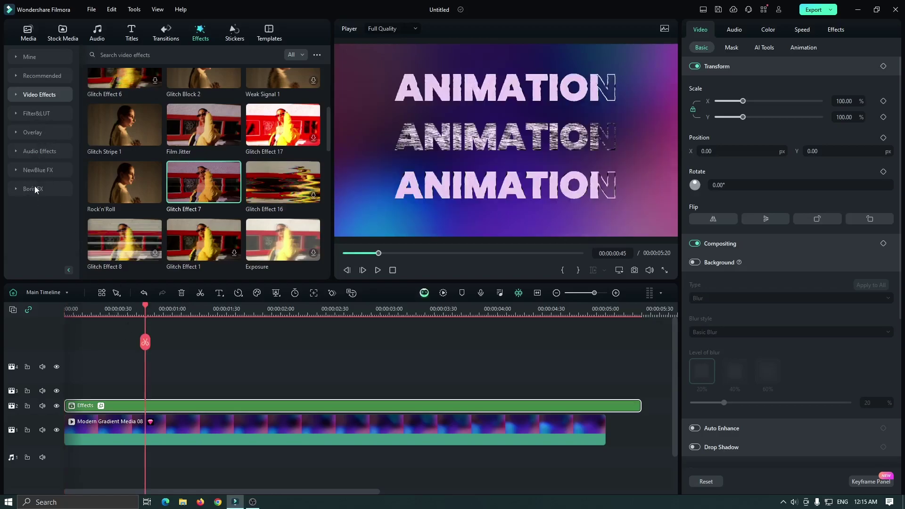
pyautogui.click(34, 189)
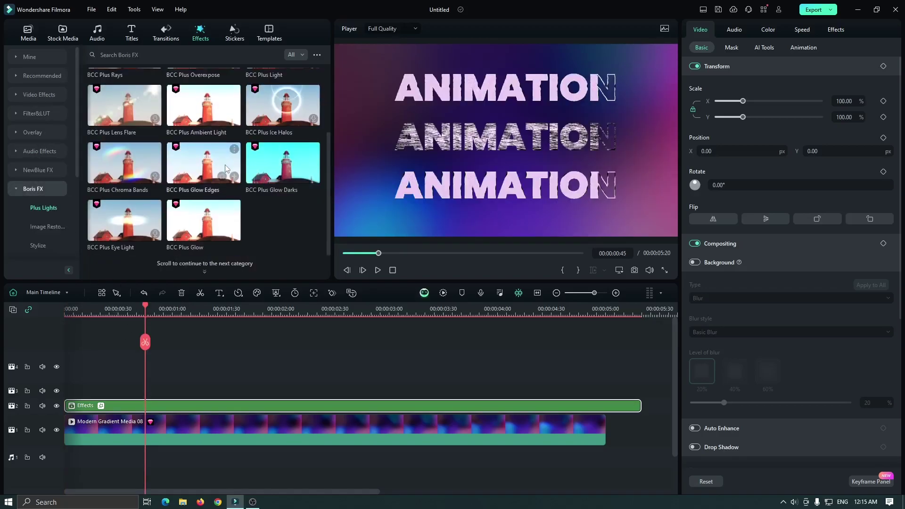
pyautogui.moveTo(203, 220)
pyautogui.moveTo(198, 225); pyautogui.dragTo(181, 338)
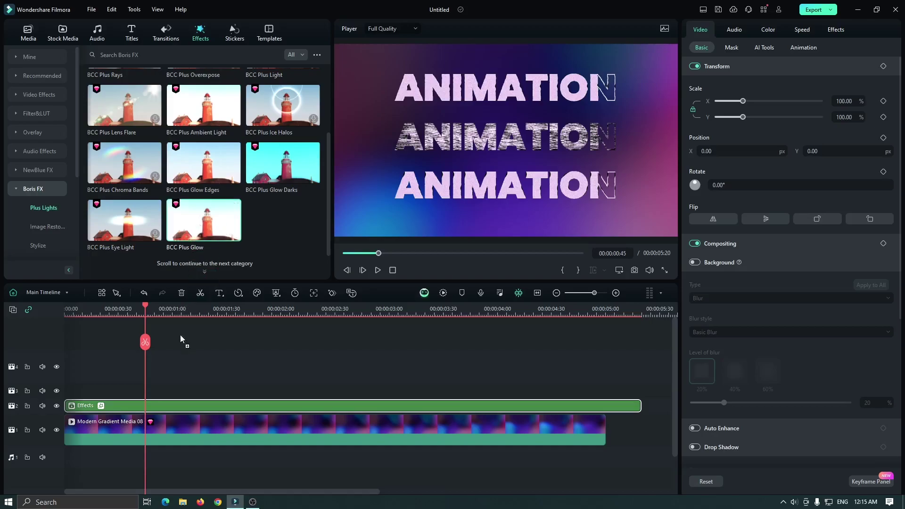
pyautogui.moveTo(158, 409); pyautogui.dragTo(161, 406)
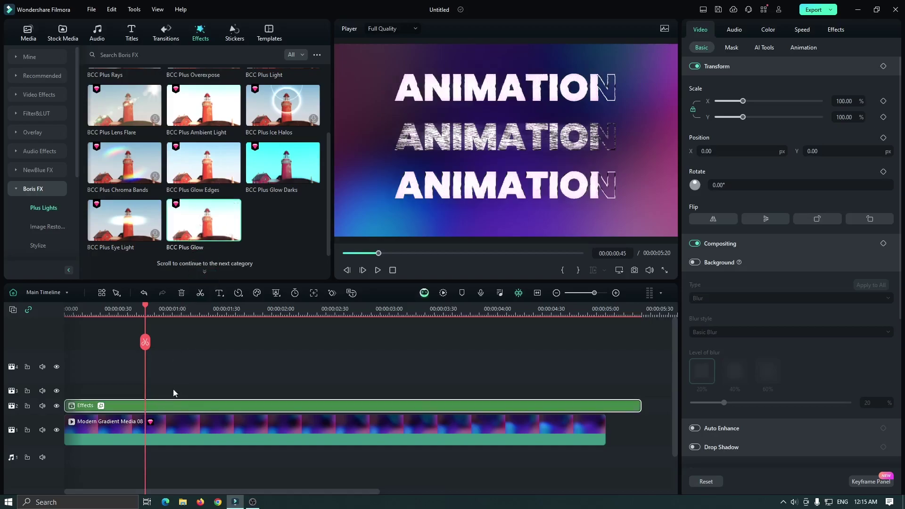
pyautogui.moveTo(378, 254); pyautogui.dragTo(332, 262)
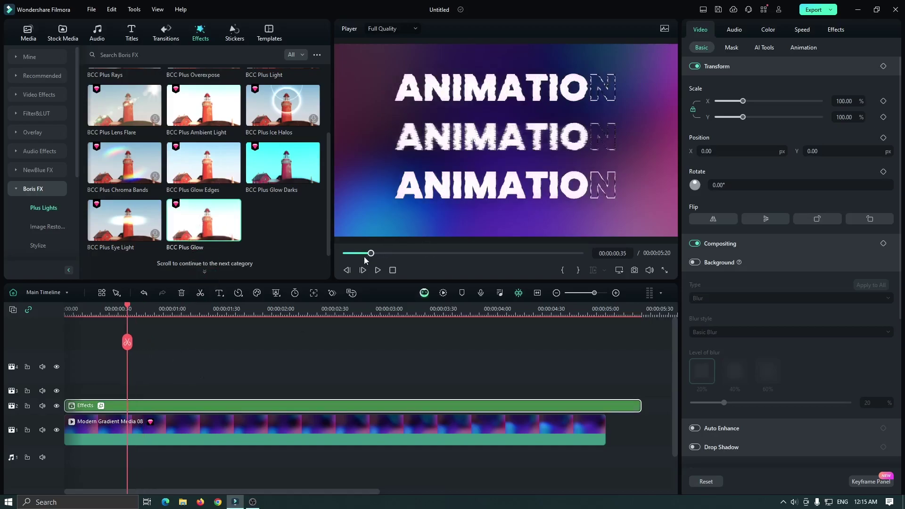
# - Render the timeline preview and replay the glitching, glowing ANIMATION rows from the start
pyautogui.click(444, 294)
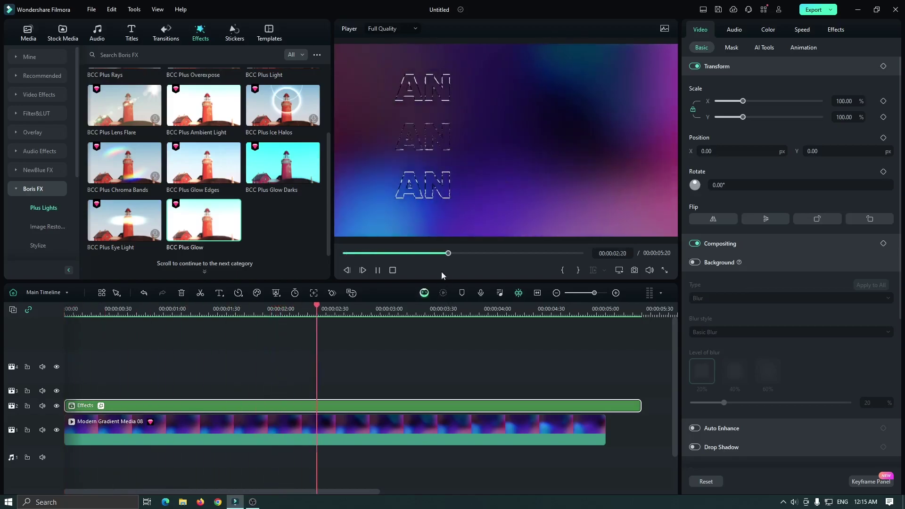
pyautogui.press('space')
pyautogui.click(344, 253)
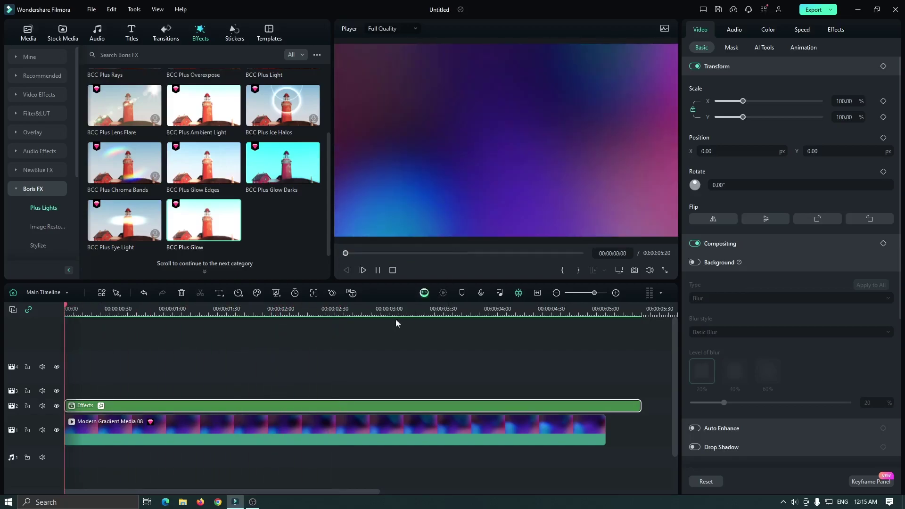
pyautogui.press('space')
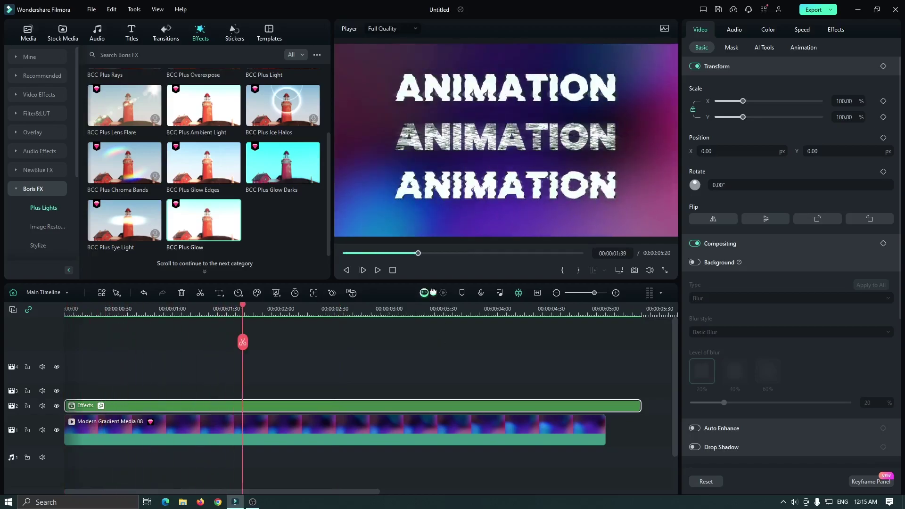
pyautogui.moveTo(415, 253); pyautogui.dragTo(350, 264)
pyautogui.press('space')
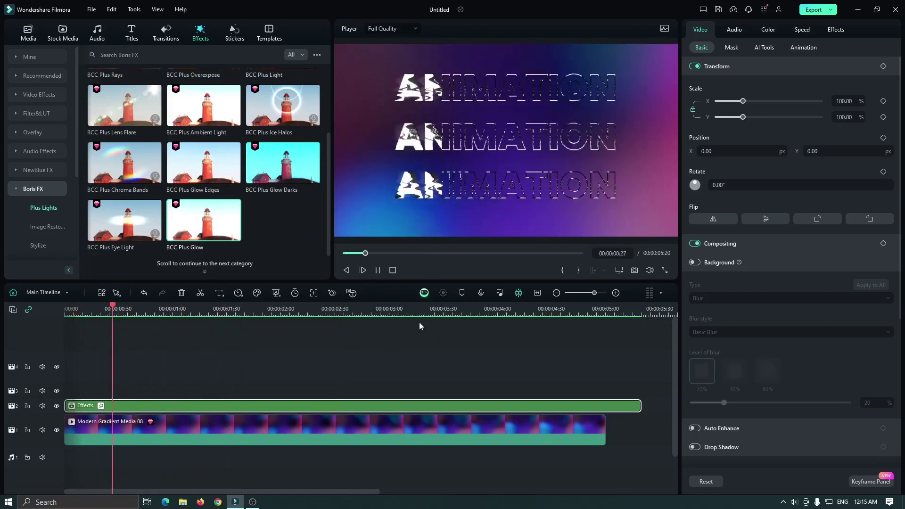